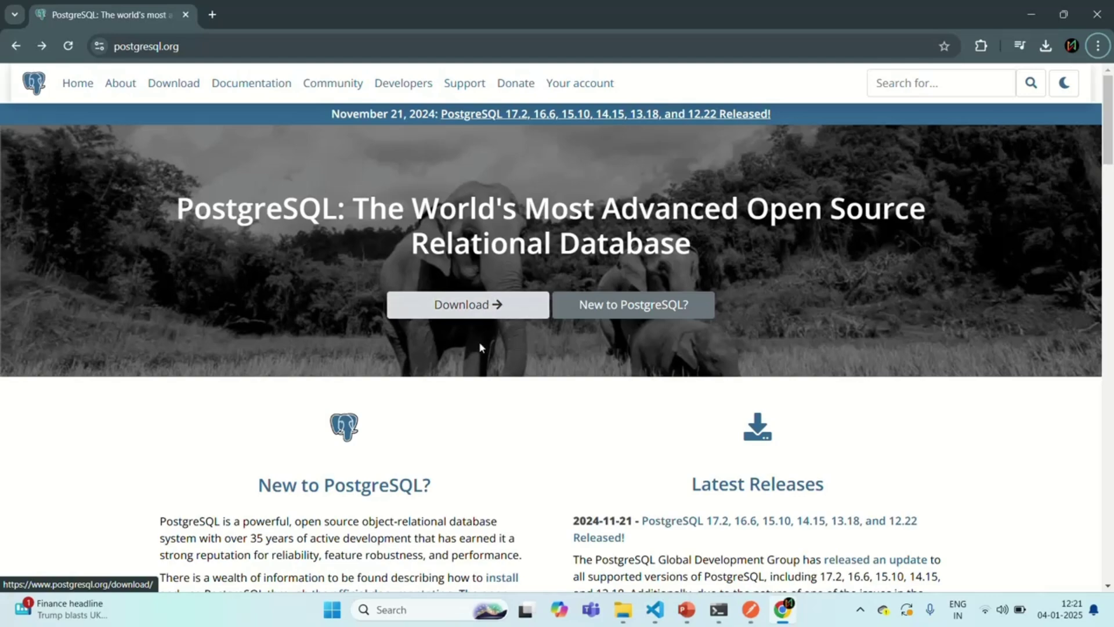
# Go to the PostgreSQL Downloads section and open the Windows installers page.
pyautogui.click(474, 307)
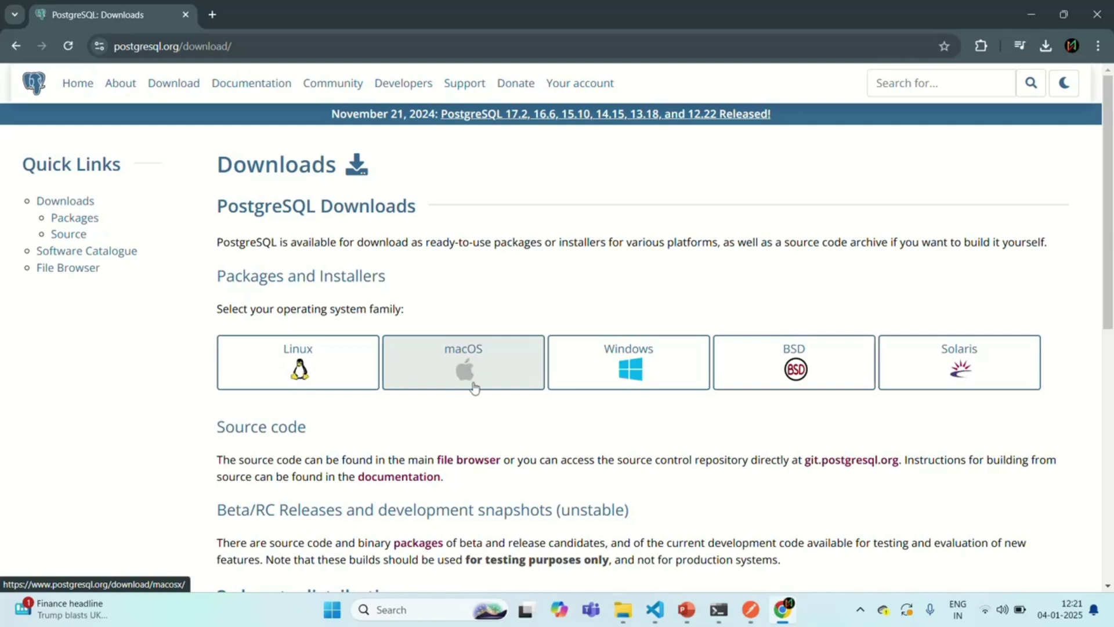
pyautogui.click(640, 366)
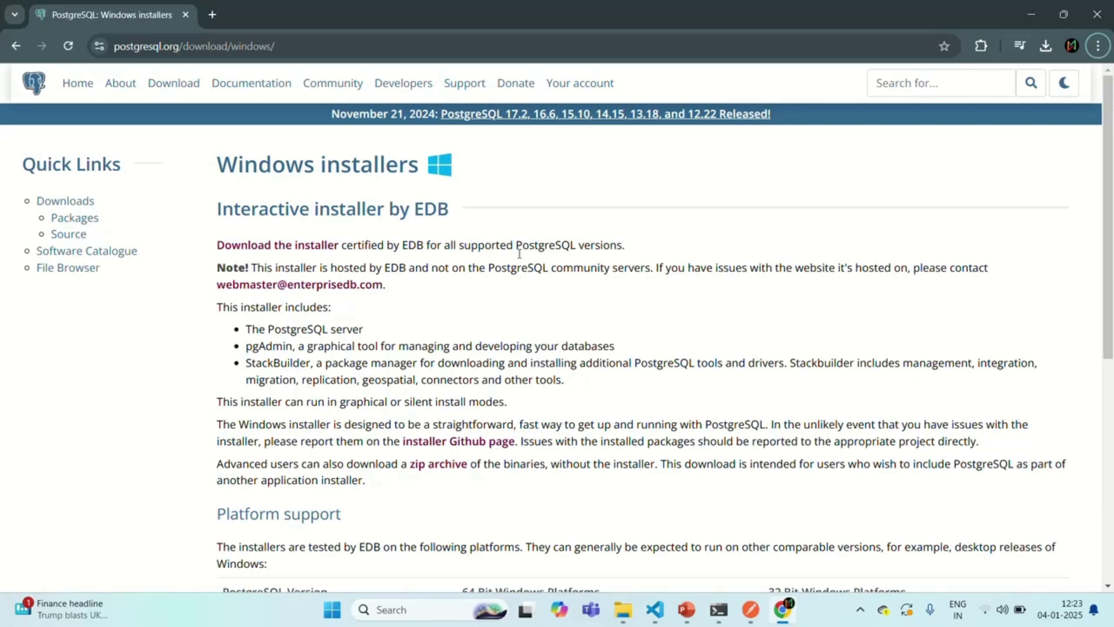
# On EDB's download page, download the PostgreSQL 17.2 installer for Windows x86-64.
pyautogui.click(299, 248)
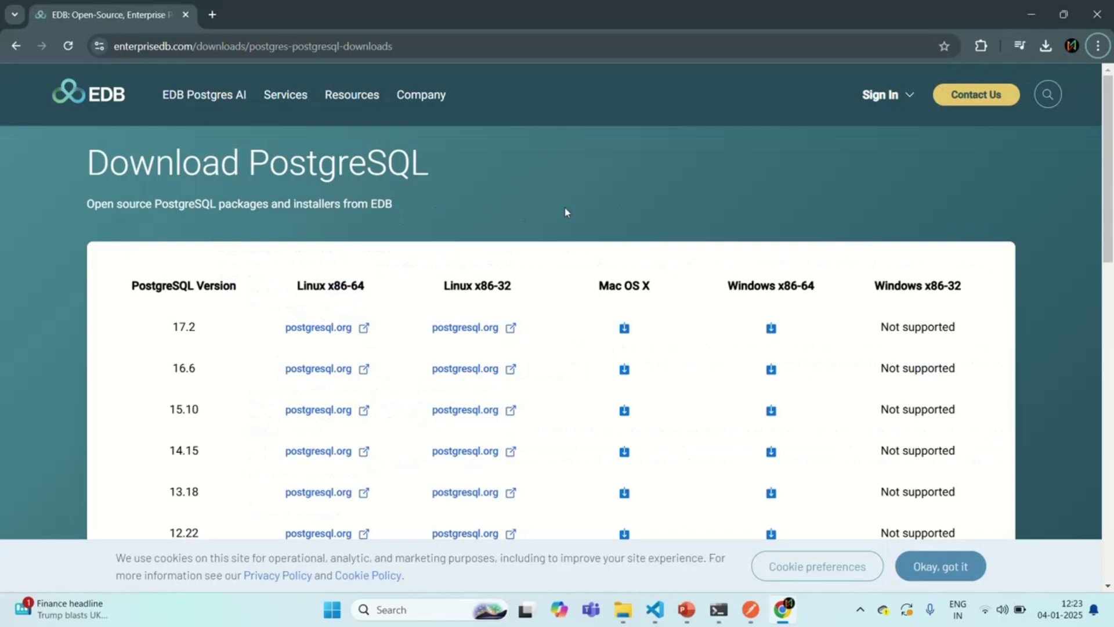
pyautogui.scroll(-3, 478, 233)
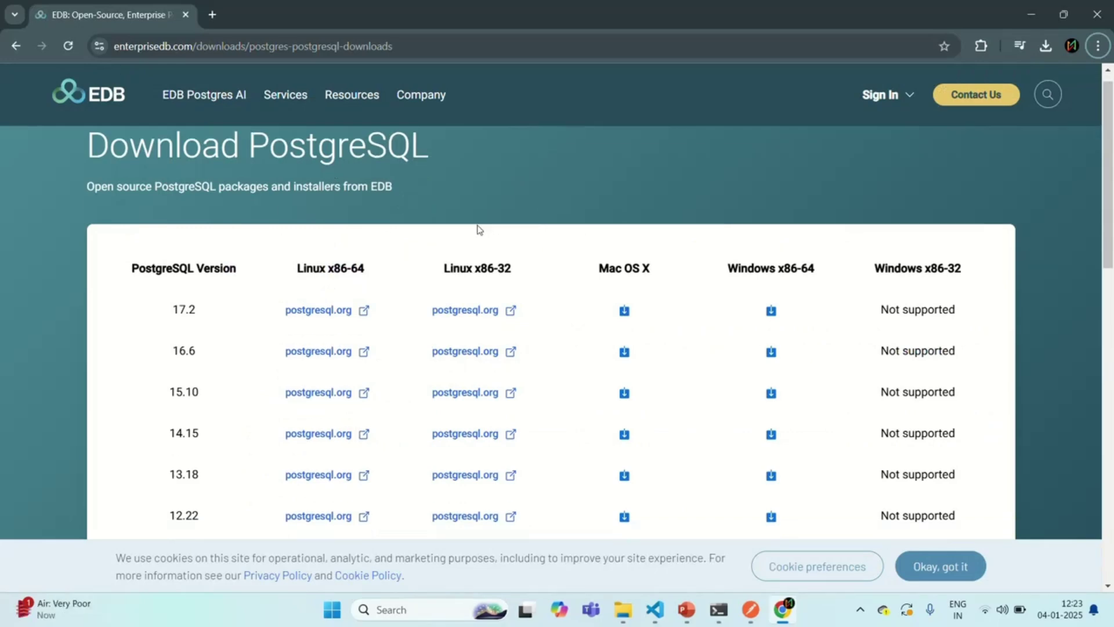
pyautogui.scroll(1, 267, 232)
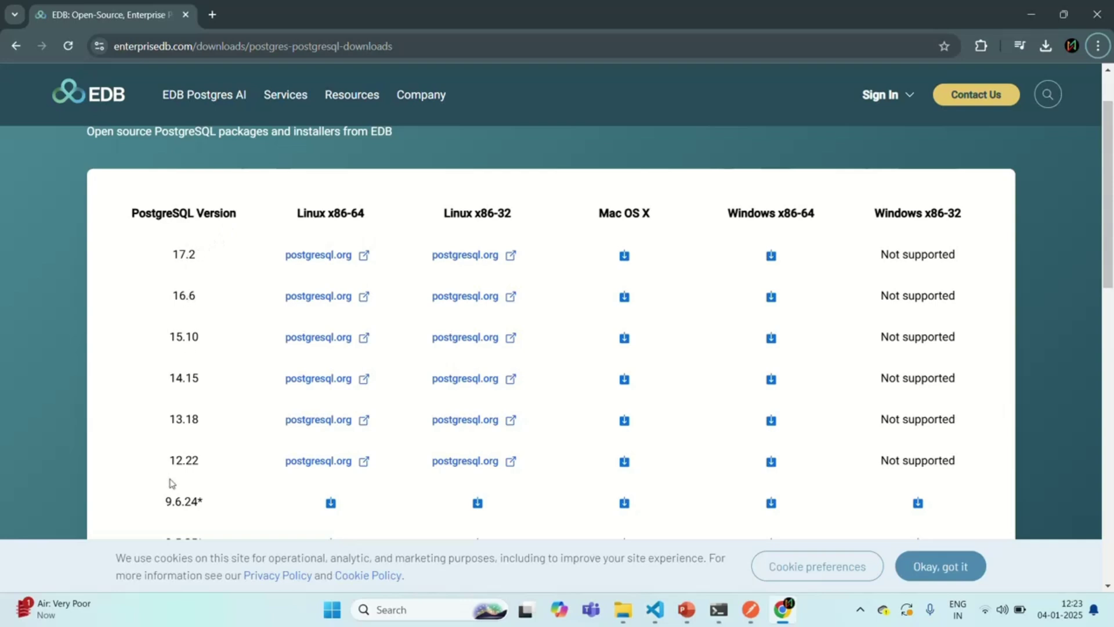
pyautogui.doubleClick(177, 254)
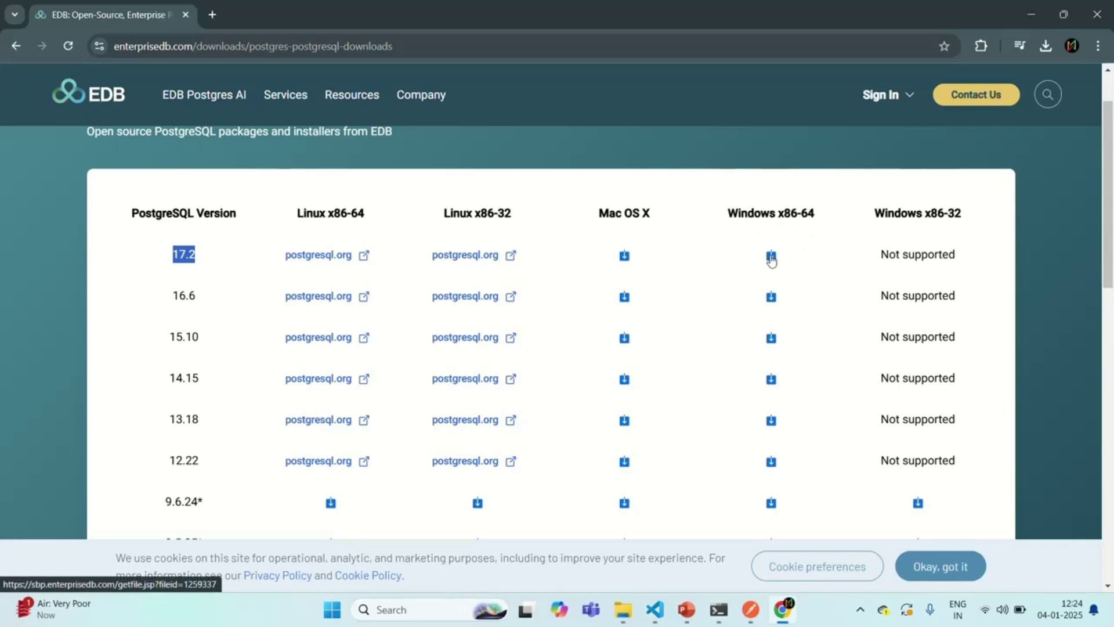
pyautogui.click(771, 257)
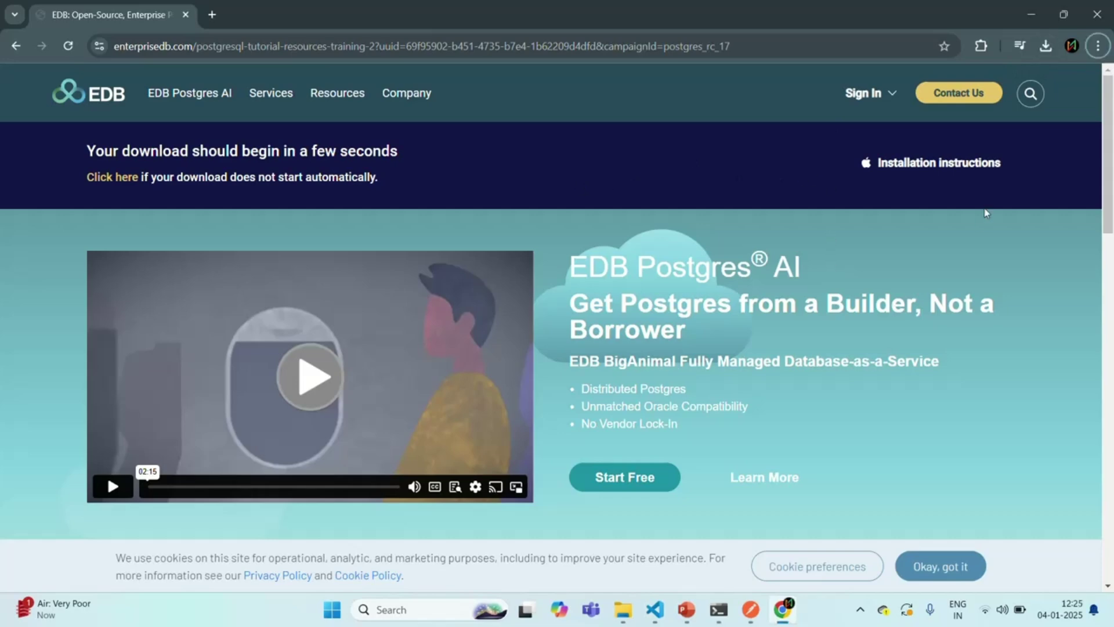
# Run postgresql-17.2-3-windows-x64.exe from Chrome's recent downloads list.
pyautogui.click(1046, 45)
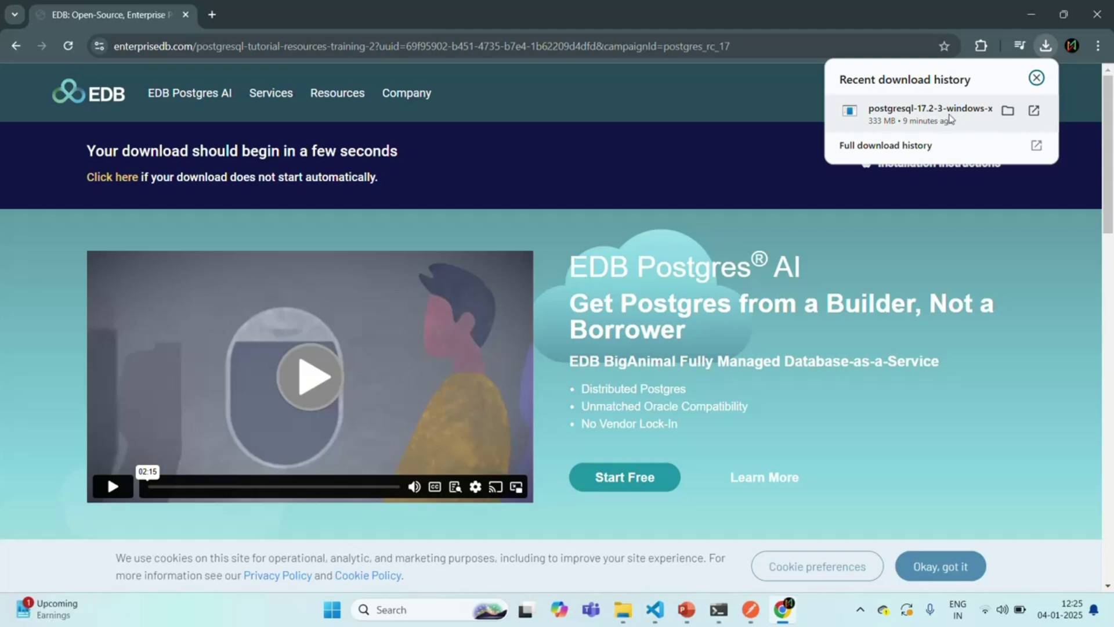
pyautogui.click(950, 119)
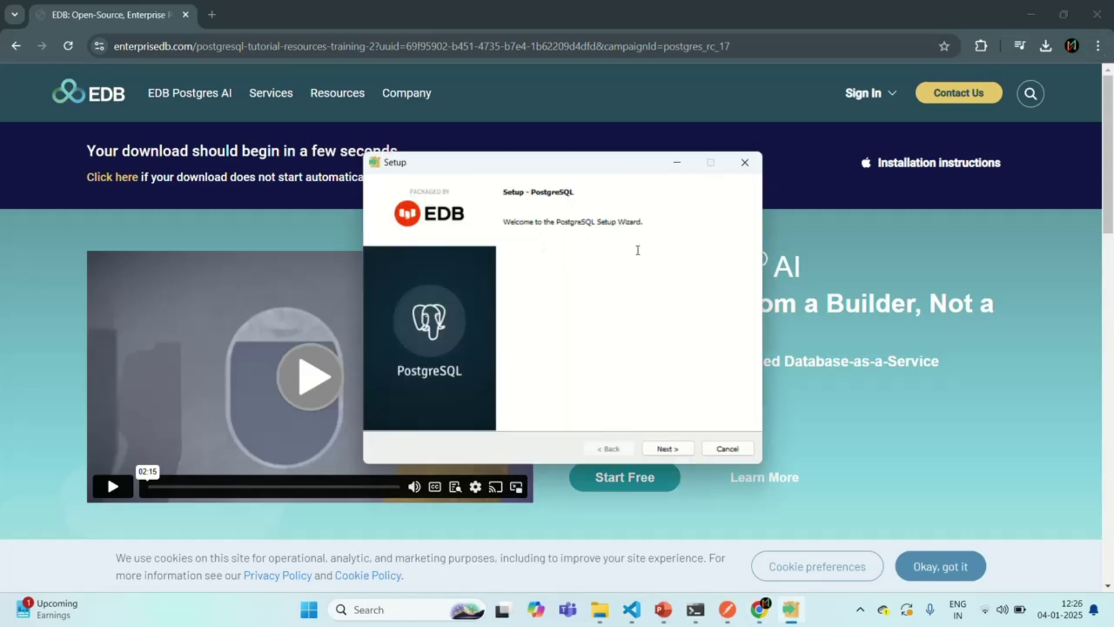
# Keep C:\Program Files\PostgreSQL\17 as the install directory and deselect the Stack Builder component.
pyautogui.click(674, 449)
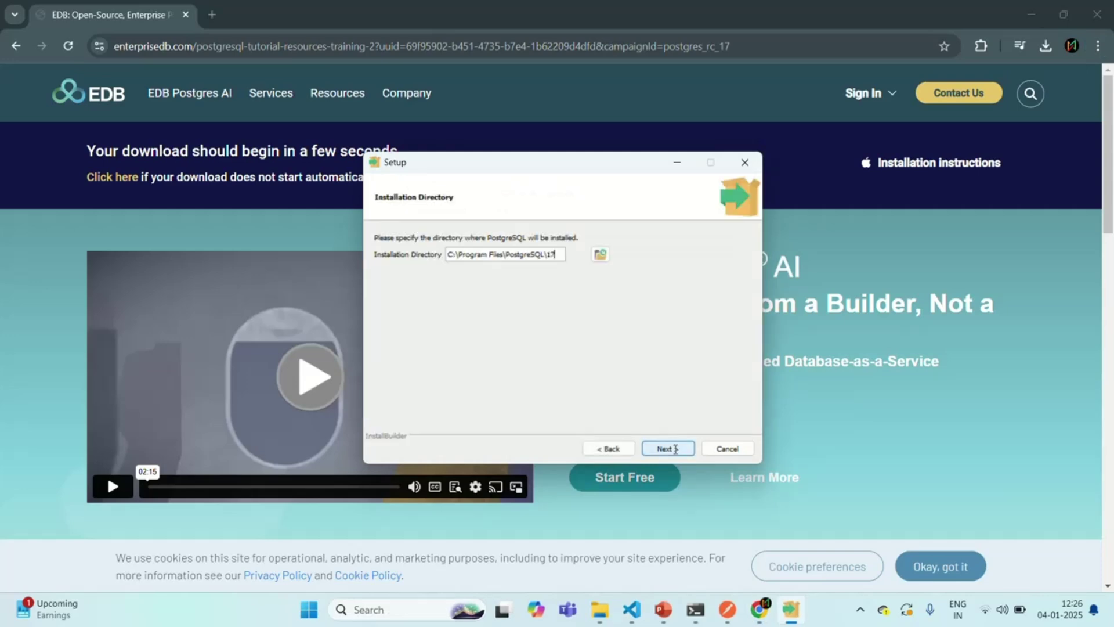
pyautogui.moveTo(554, 255); pyautogui.dragTo(447, 255)
pyautogui.moveTo(562, 250); pyautogui.dragTo(445, 254)
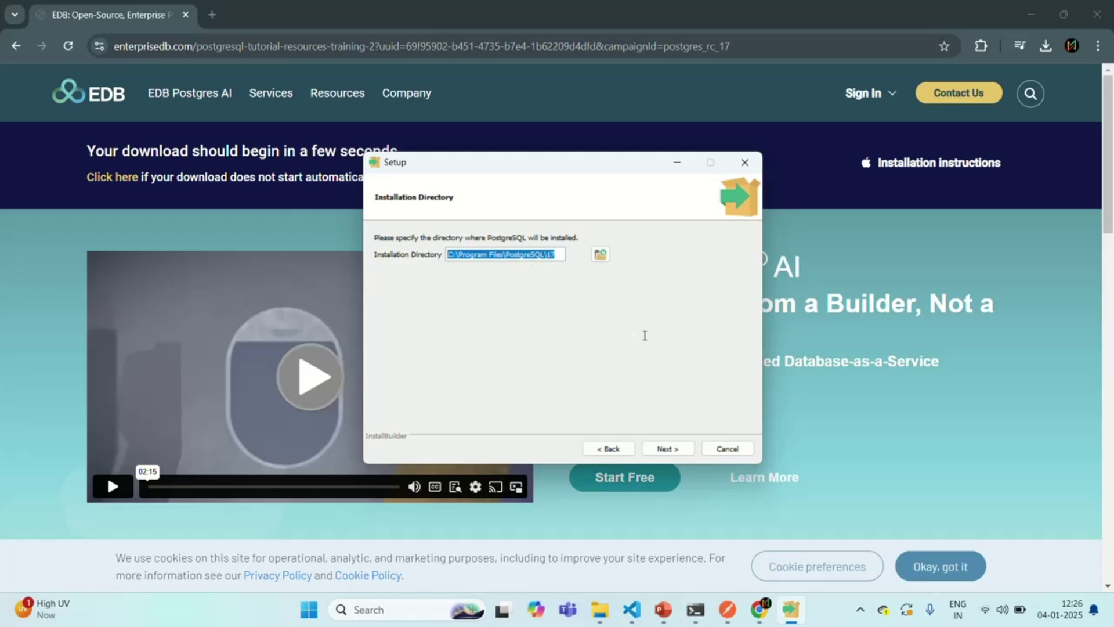
pyautogui.click(667, 448)
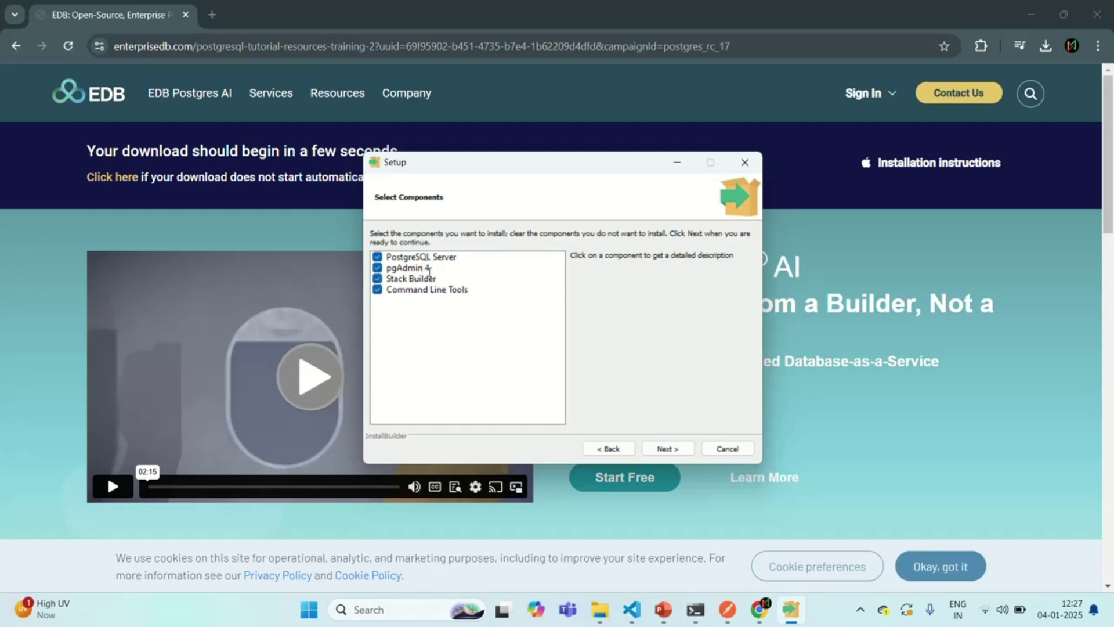
pyautogui.click(377, 279)
# Confirm the selected components and accept the default Program Files\PostgreSQL\17\data folder.
pyautogui.click(676, 446)
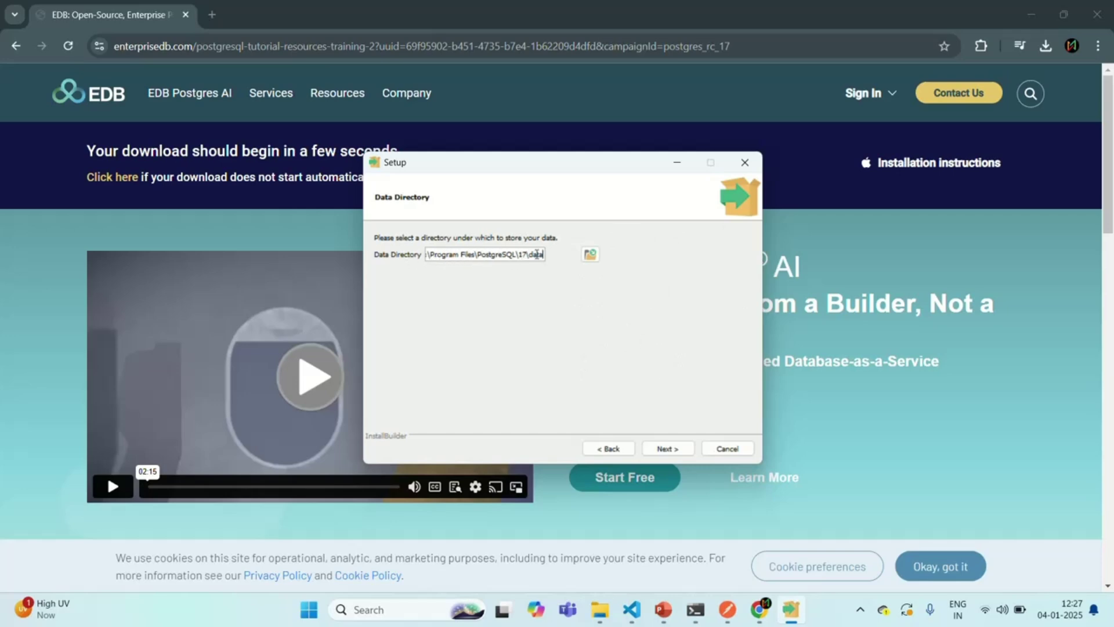
pyautogui.click(668, 448)
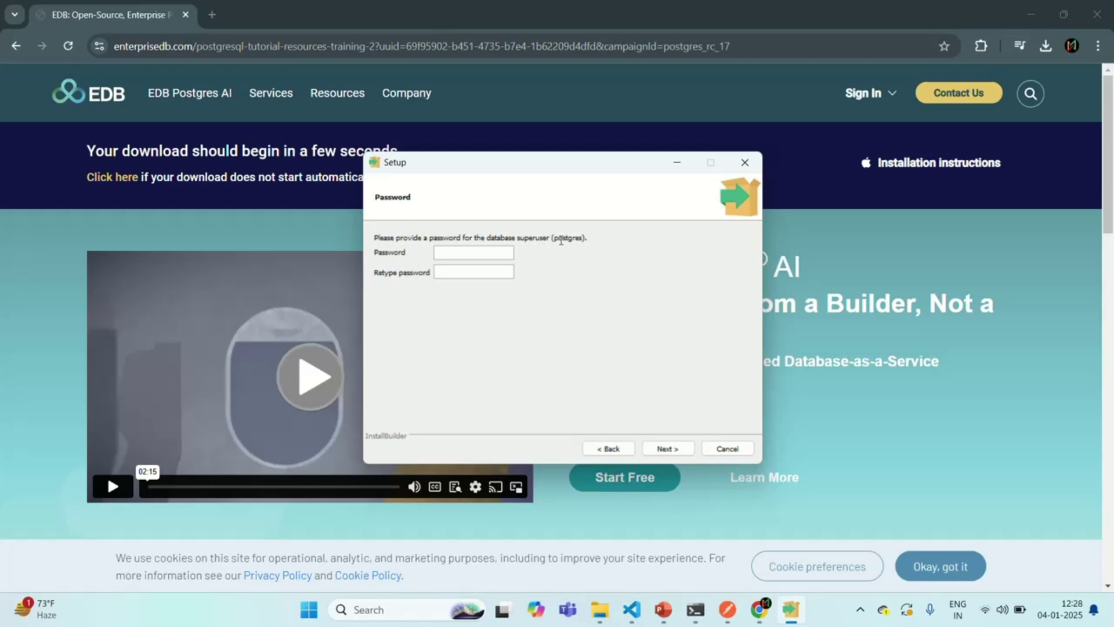
# Enter and retype the postgres superuser password, then advance to the Port page.
pyautogui.click(485, 255)
pyautogui.moveTo(499, 254); pyautogui.dragTo(423, 256)
pyautogui.click(461, 278)
pyautogui.click(671, 448)
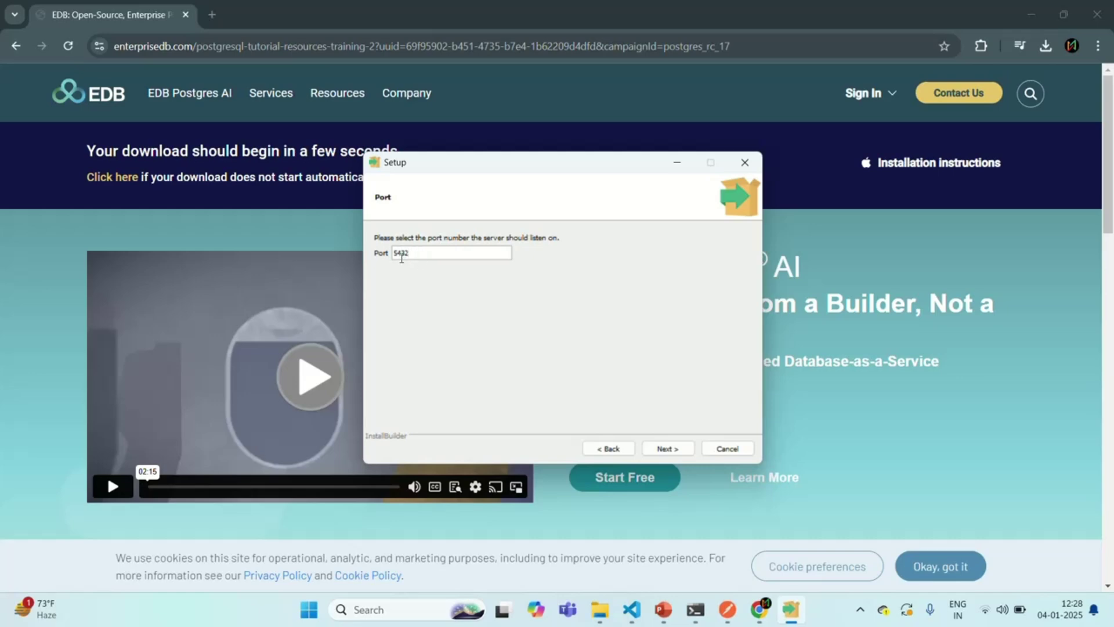
# Accept port 5432 and the default locale, then pass the pre-installation summary.
pyautogui.click(674, 445)
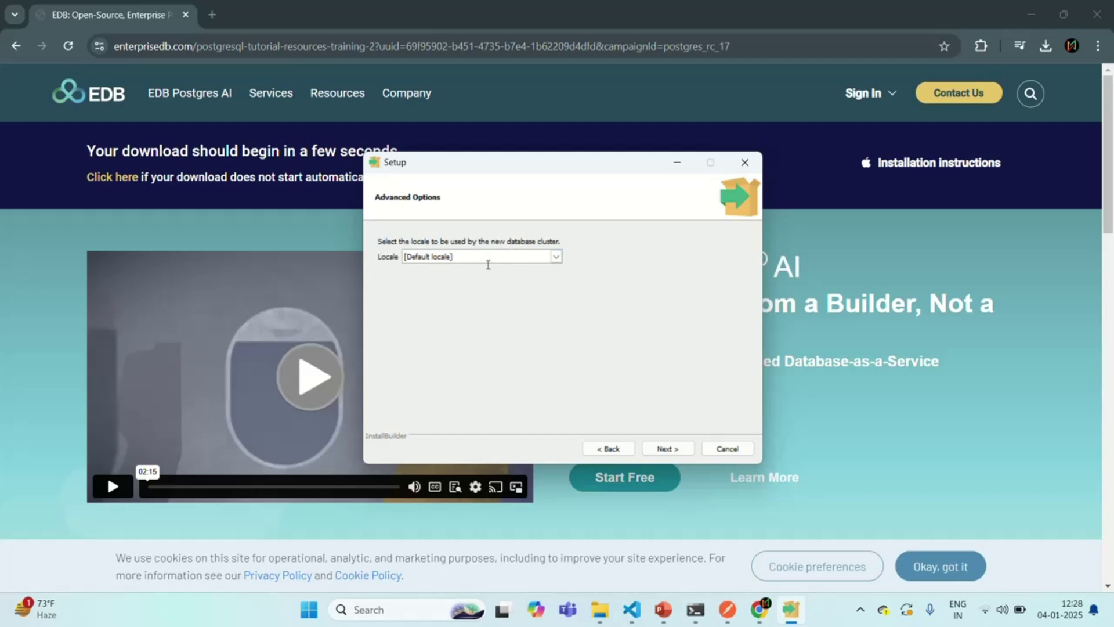
pyautogui.click(673, 445)
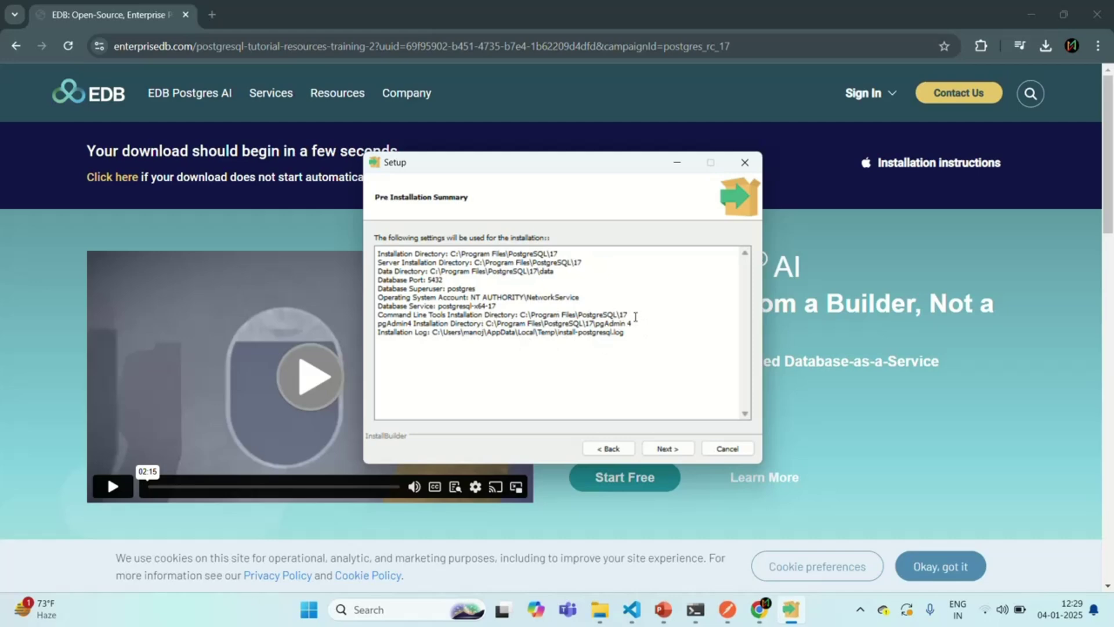
pyautogui.click(676, 450)
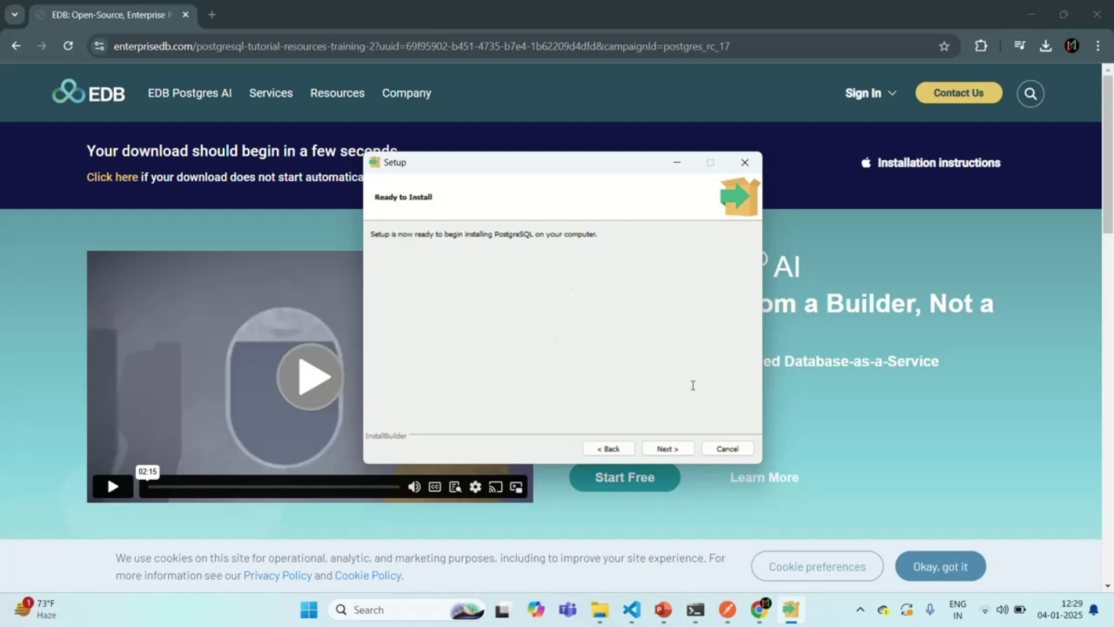
# Install PostgreSQL 17 and close the wizard with Finish once it completes.
pyautogui.click(675, 446)
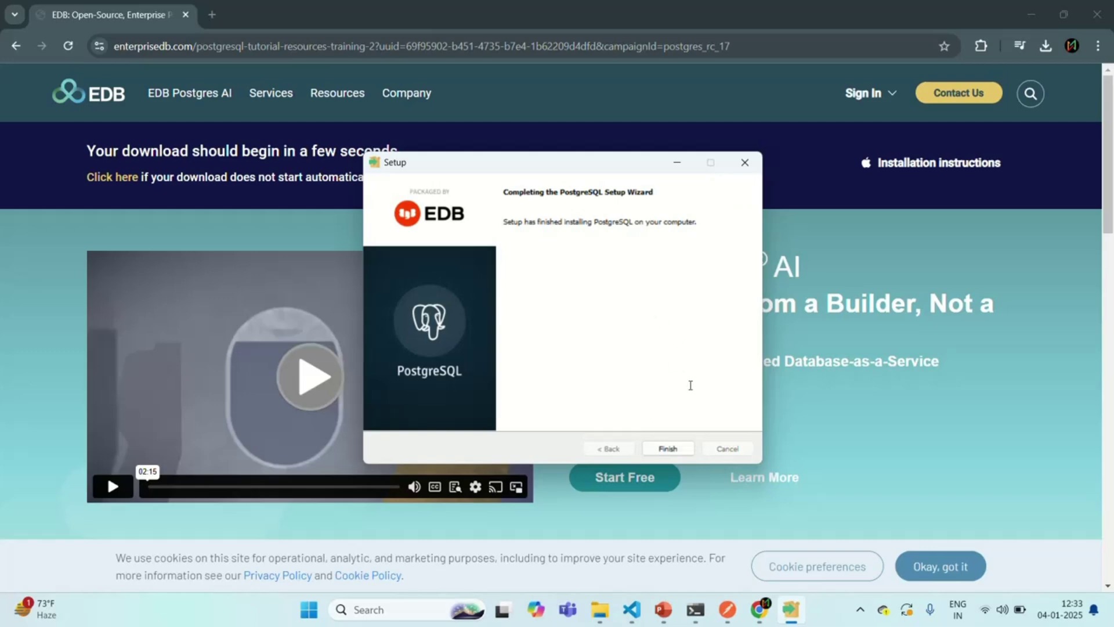
pyautogui.click(672, 450)
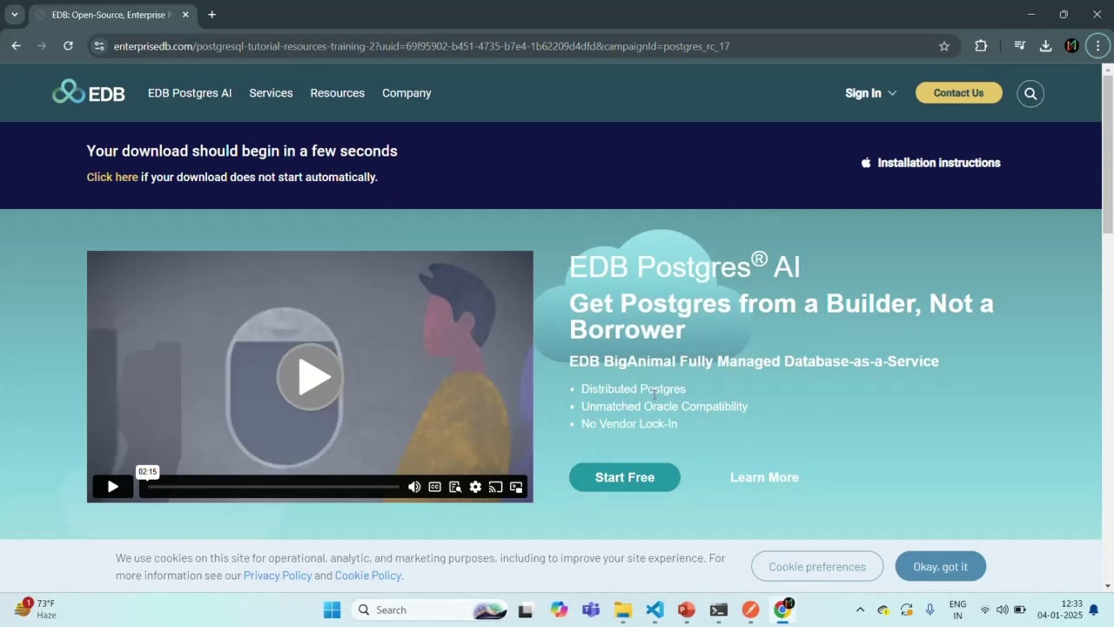
# Search Windows for 'pgad' and launch the pgAdmin 4 best match.
pyautogui.click(435, 611)
pyautogui.write('pgad')
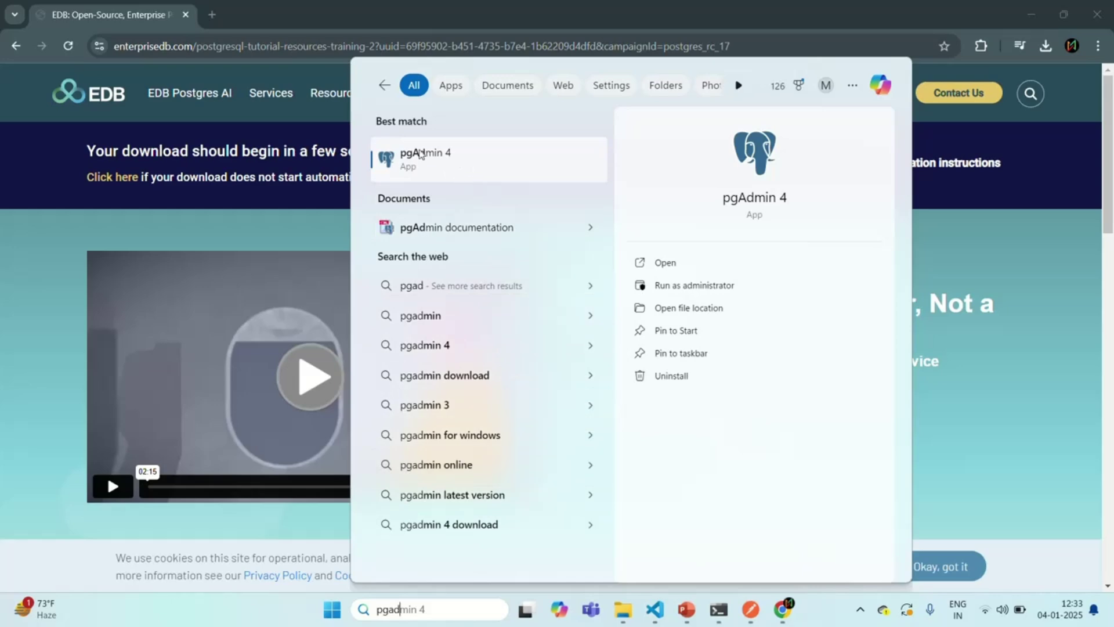
pyautogui.click(495, 165)
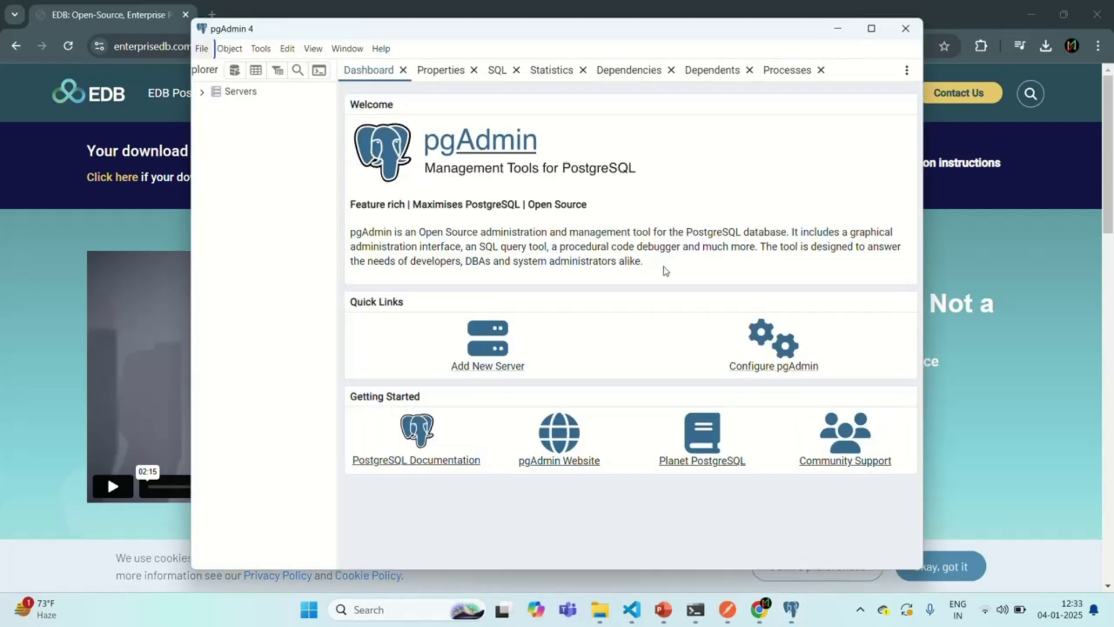
# Maximize pgAdmin, expand Servers, and connect to PostgreSQL 17 with the postgres password.
pyautogui.click(872, 29)
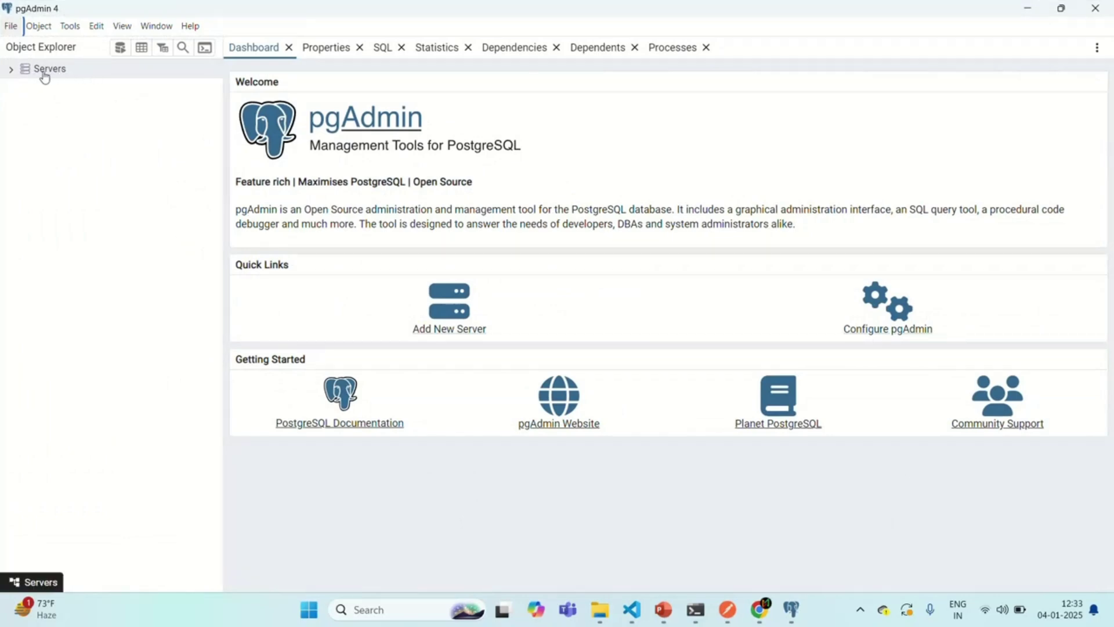
pyautogui.click(13, 71)
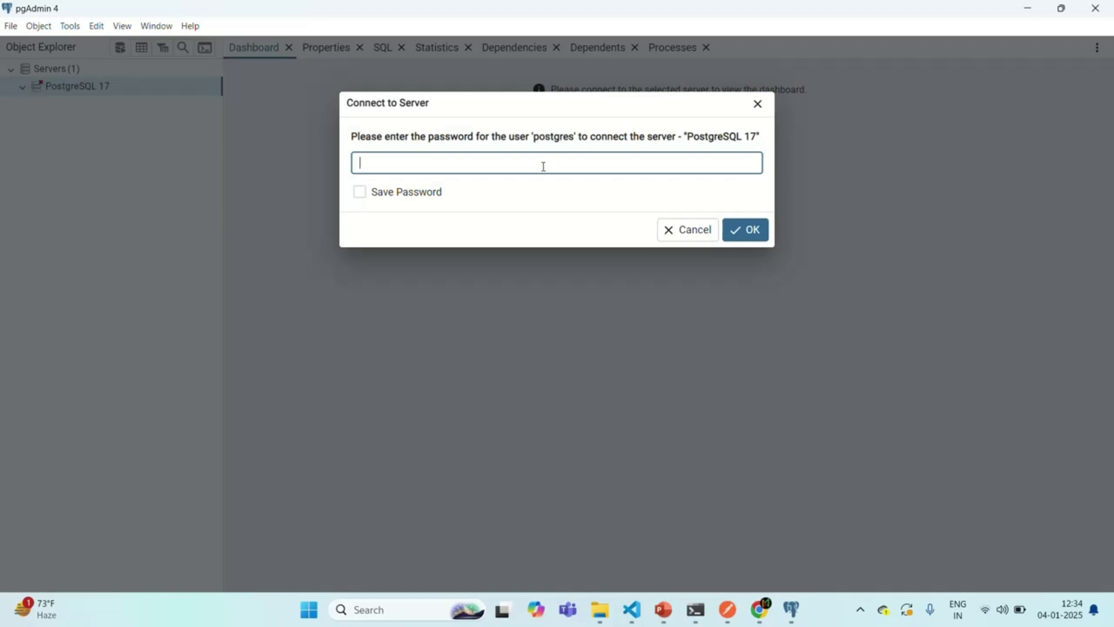
pyautogui.click(753, 231)
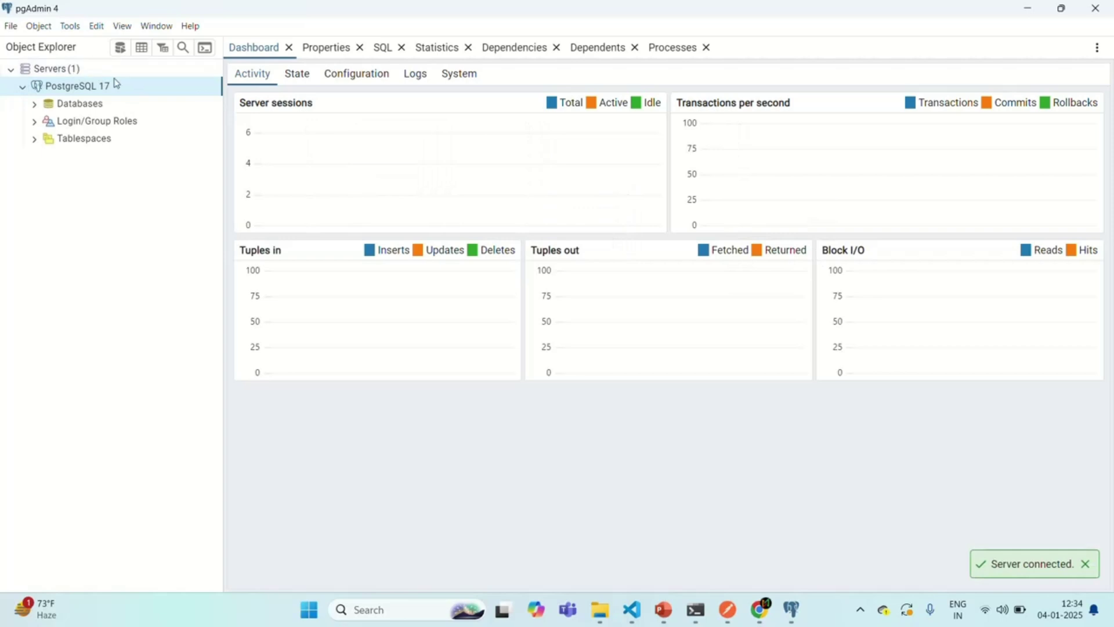
pyautogui.moveTo(98, 90)
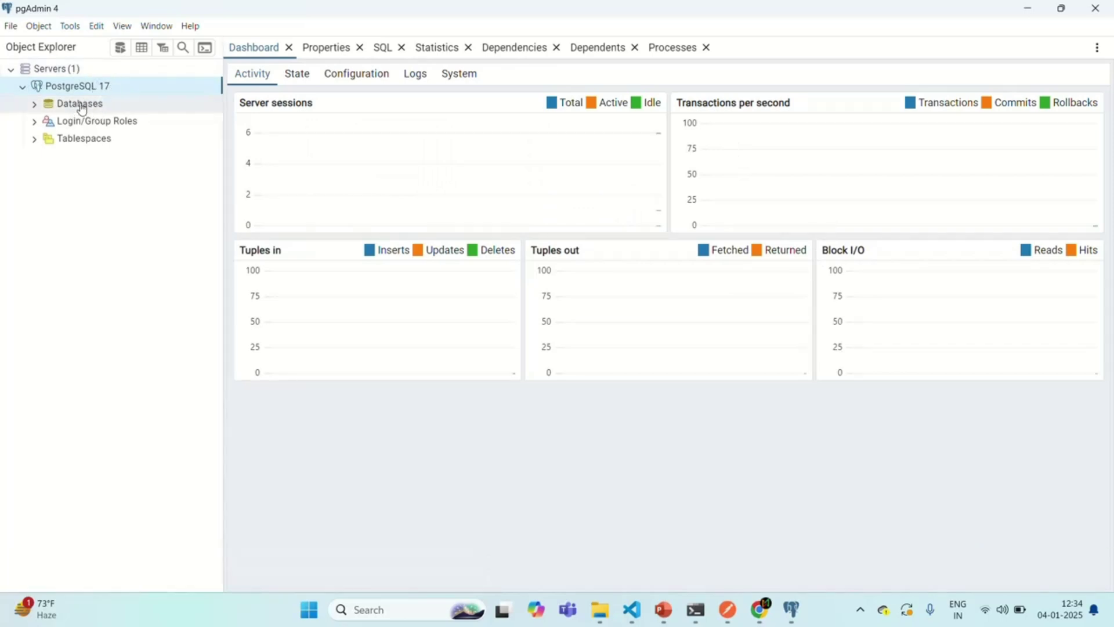
# Expand Databases, collapse postgres, and bring up the Create > Database... menu on Databases.
pyautogui.click(35, 105)
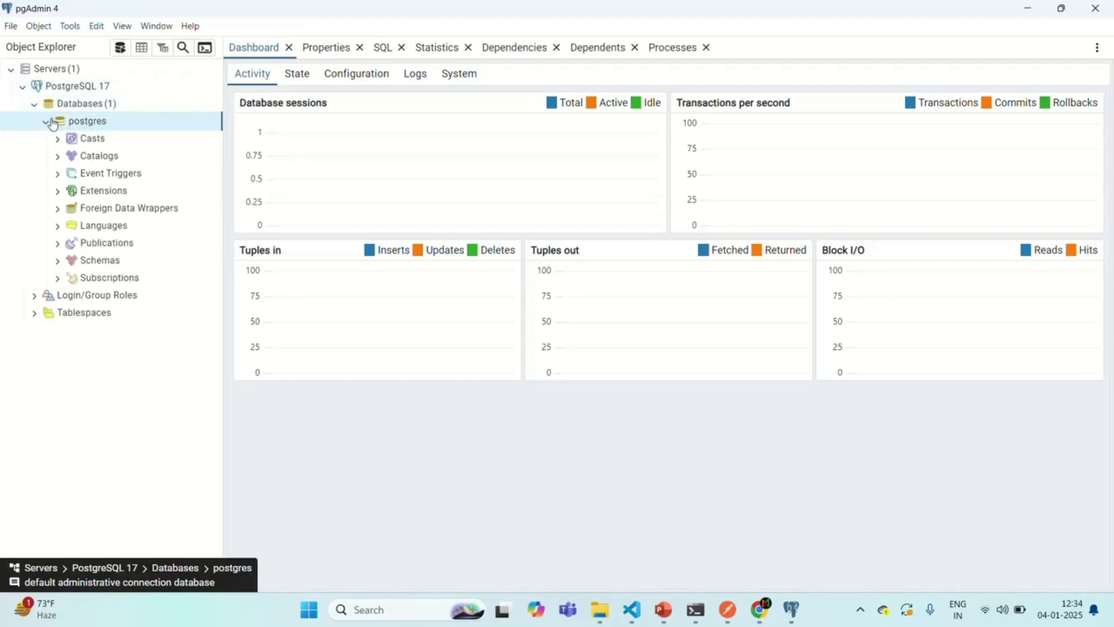
pyautogui.click(46, 122)
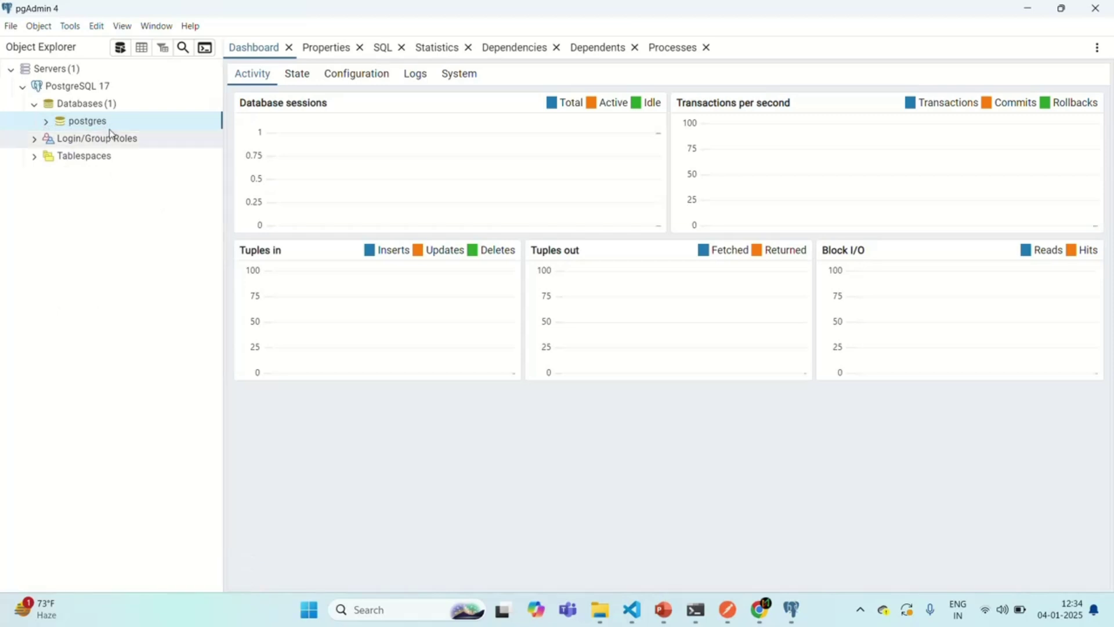
pyautogui.rightClick(108, 105)
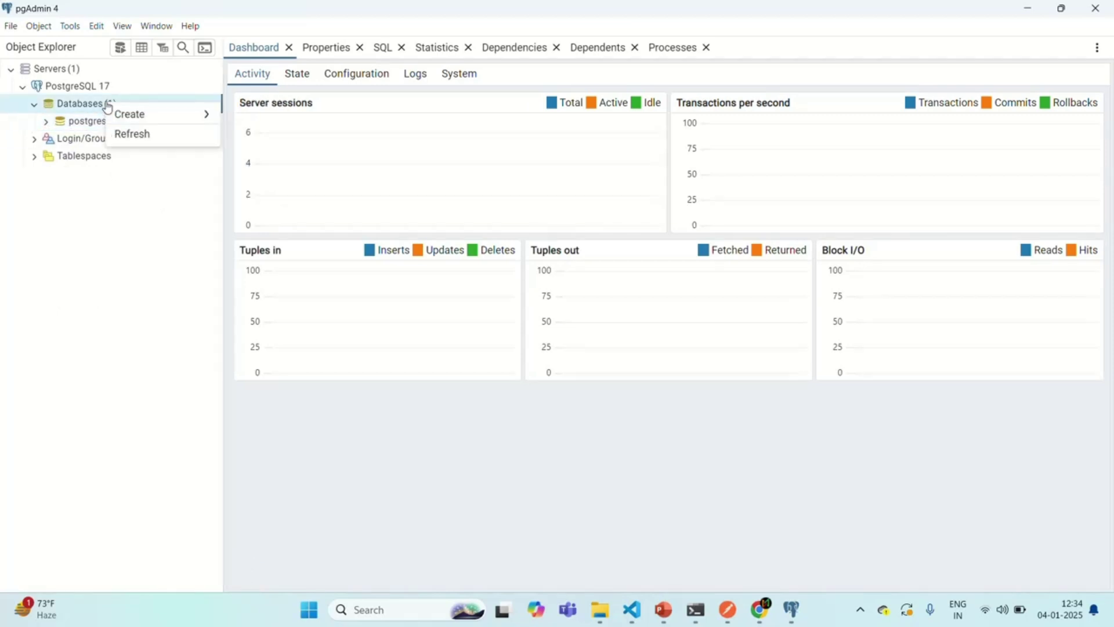
pyautogui.moveTo(125, 116)
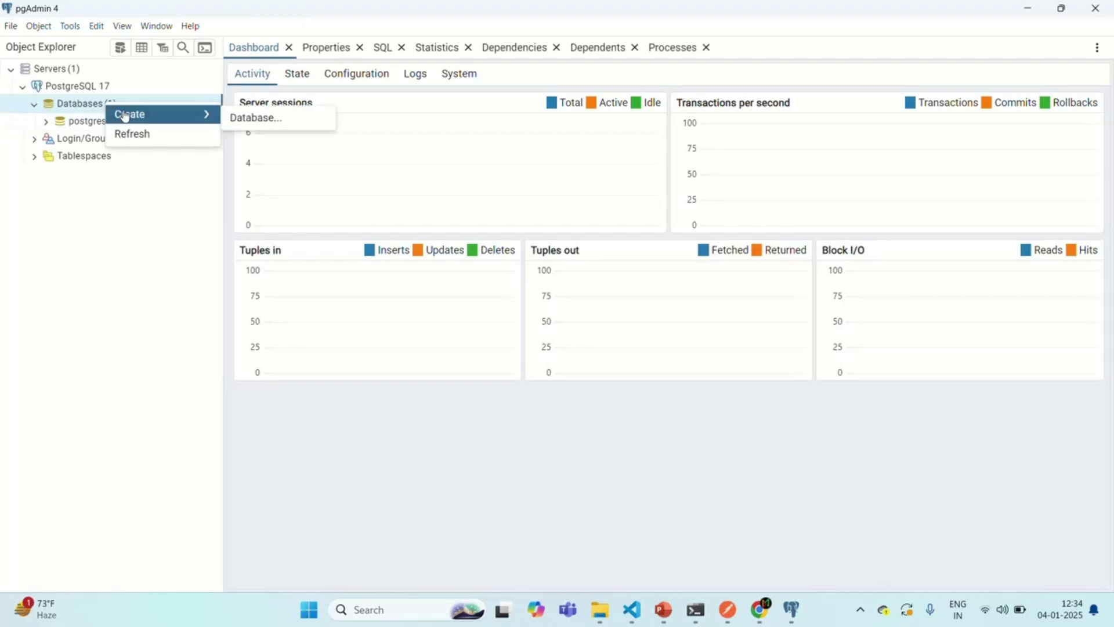
# Add a database named 'nestjs' in the new-database form and save it.
pyautogui.click(258, 119)
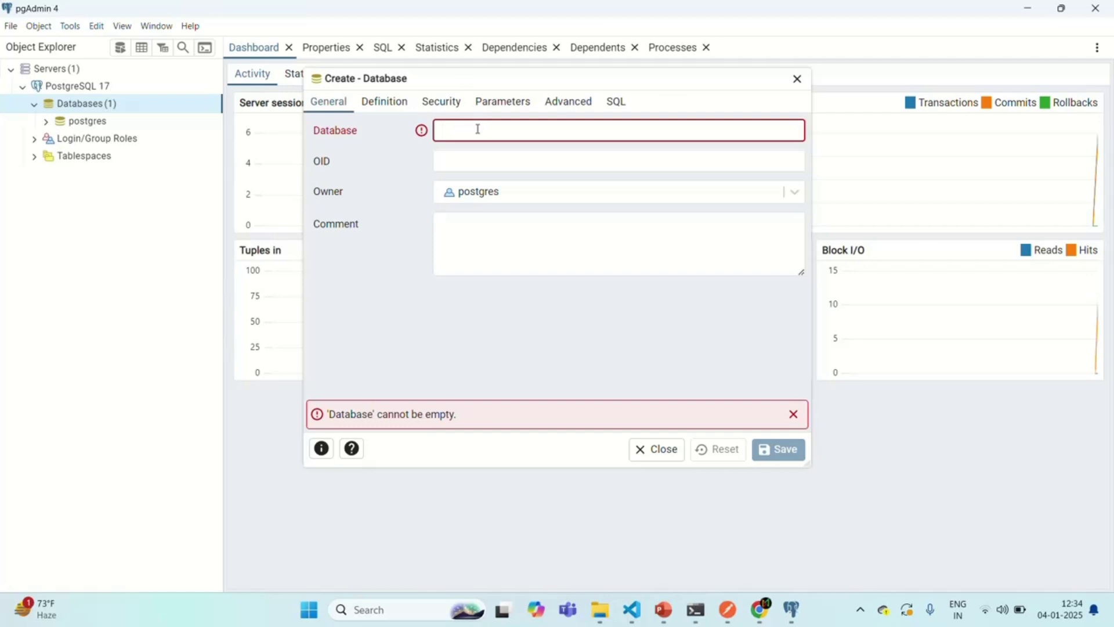
pyautogui.write('nes')
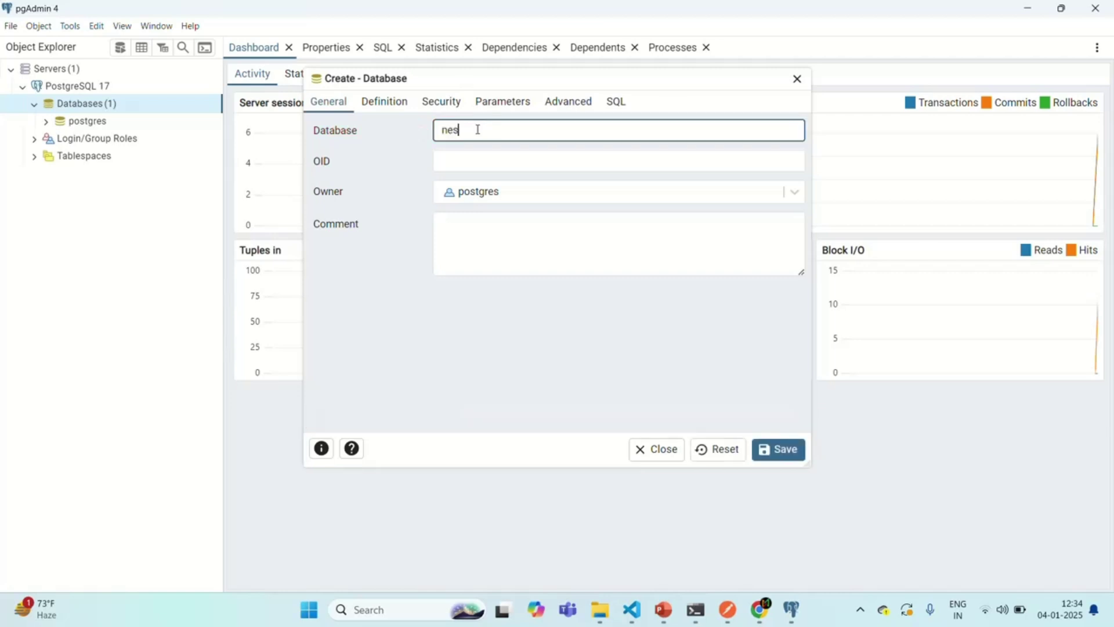
pyautogui.write('tjs')
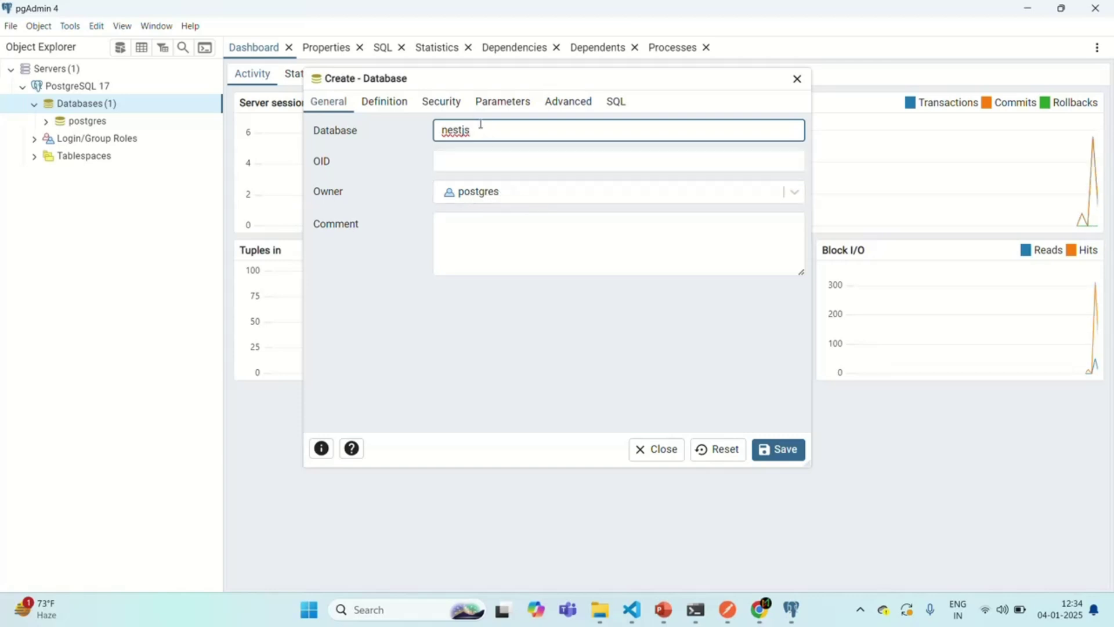
pyautogui.click(793, 451)
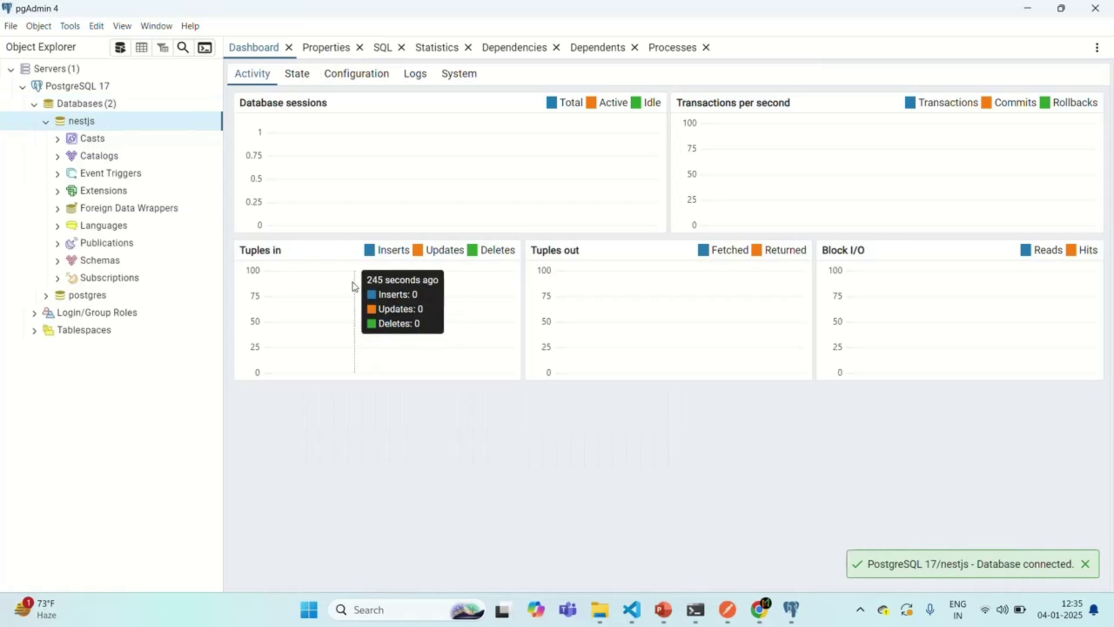
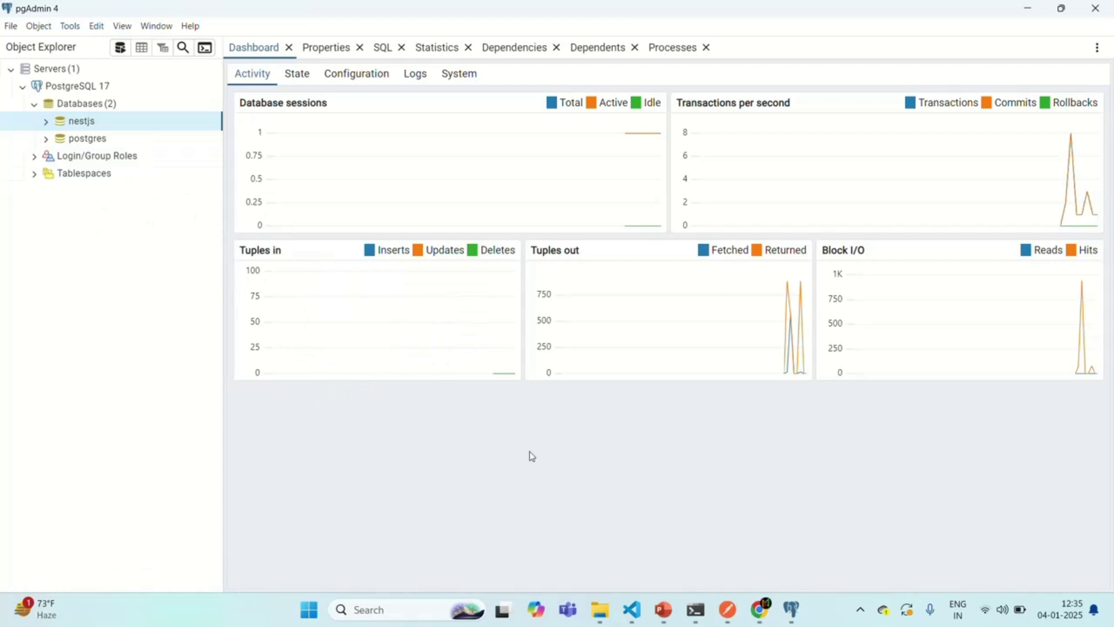
# Open File Explorer at This PC from the taskbar, over pgAdmin 4.
pyautogui.click(600, 609)
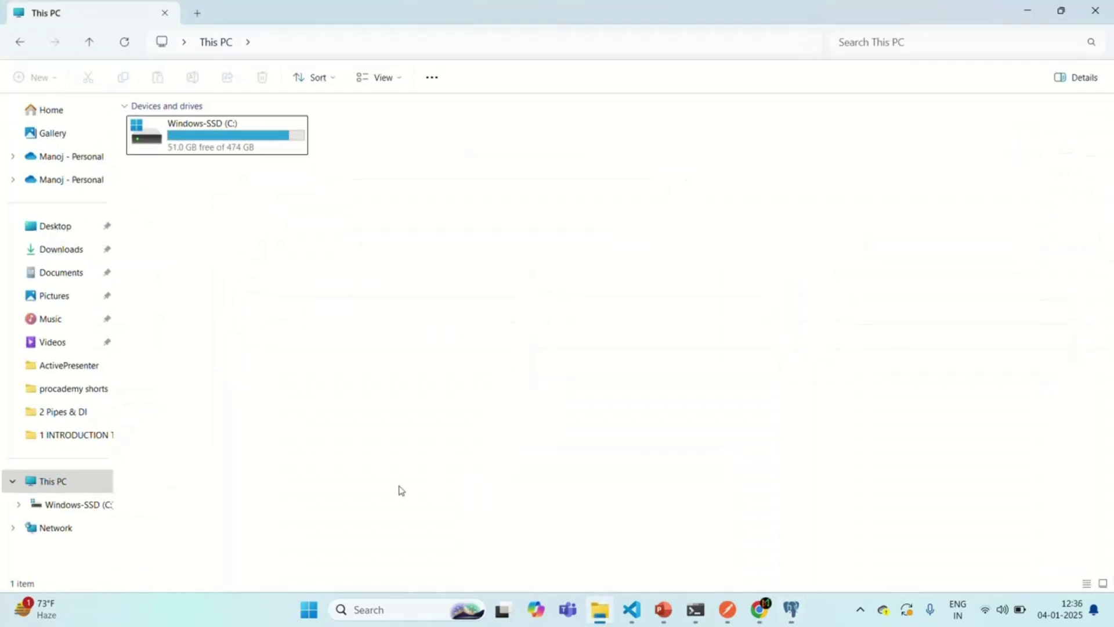
# Browse to C:\Program Files\PostgreSQL\17\bin and make its address bar path editable.
pyautogui.click(222, 145)
pyautogui.doubleClick(223, 145)
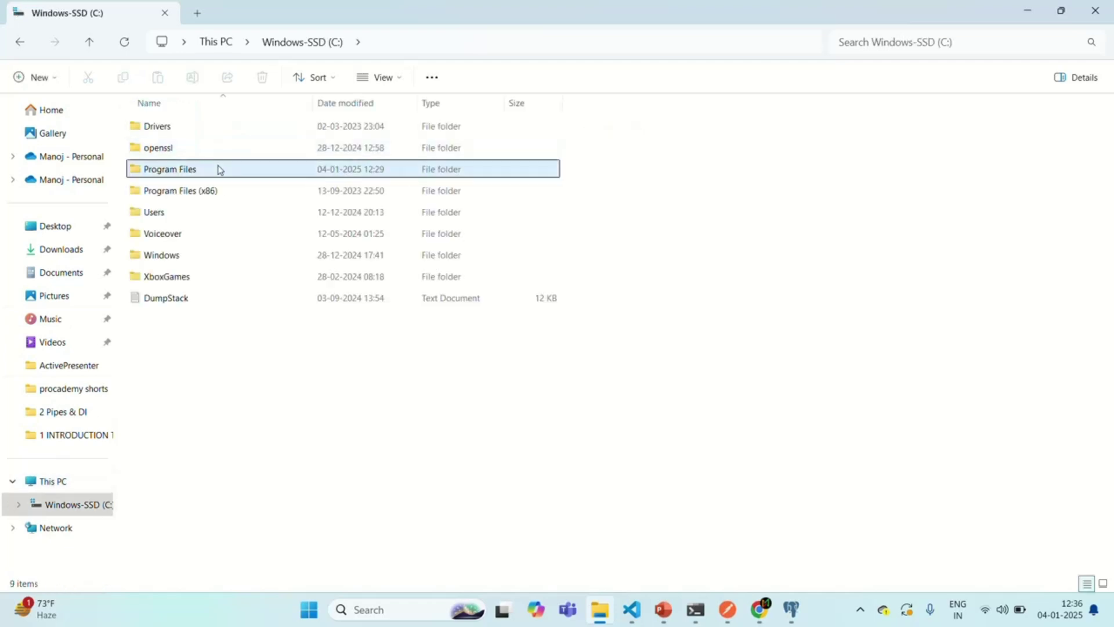
pyautogui.doubleClick(220, 167)
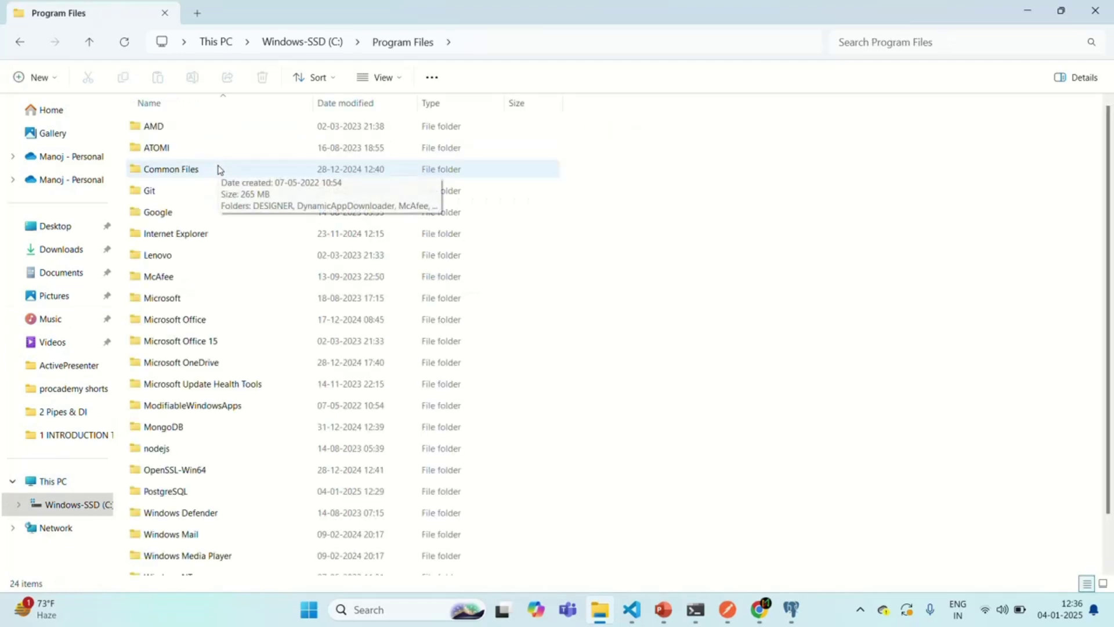
pyautogui.click(175, 496)
pyautogui.doubleClick(175, 496)
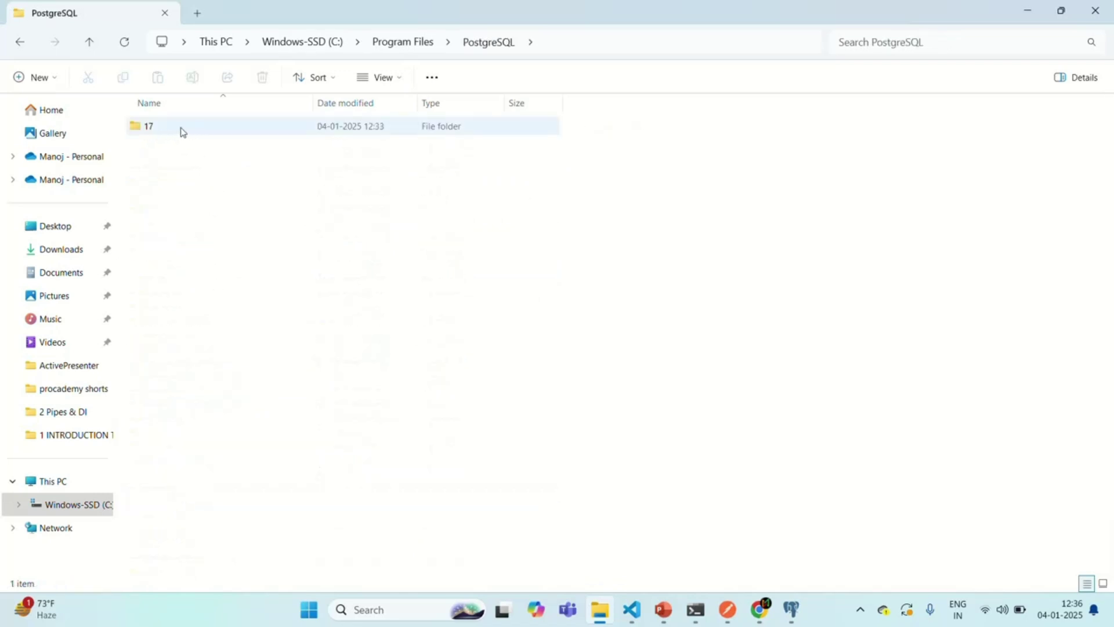
pyautogui.doubleClick(202, 132)
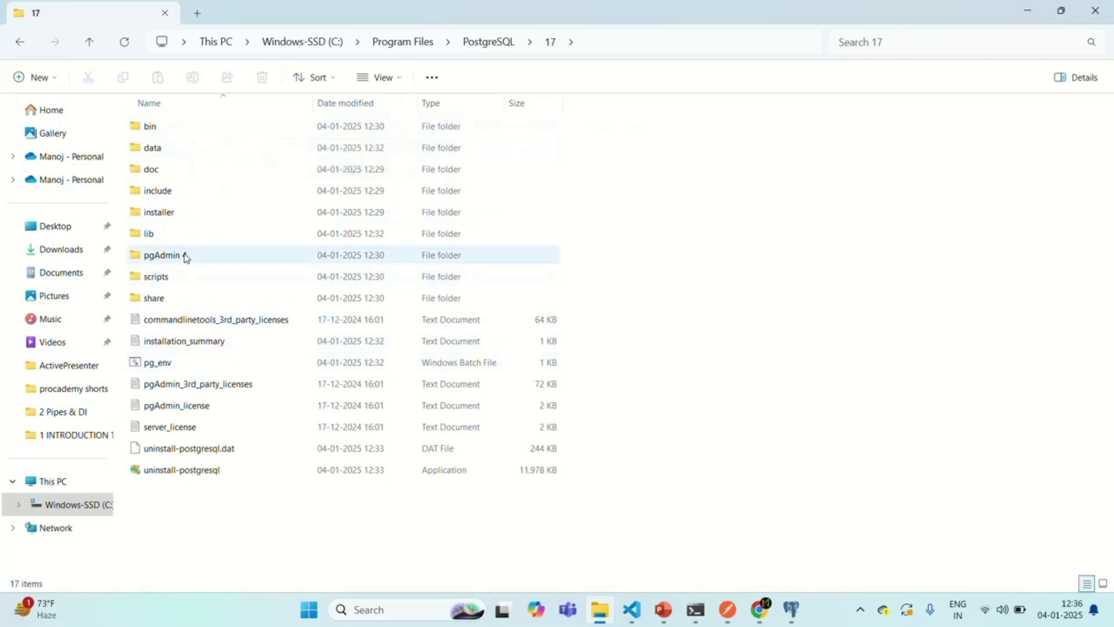
pyautogui.click(216, 258)
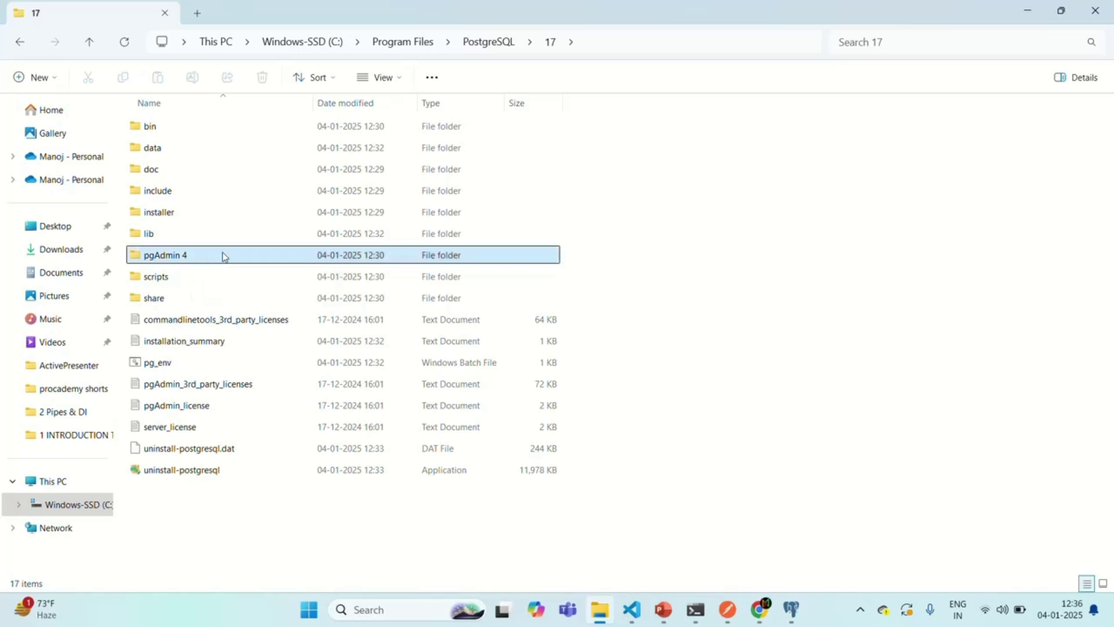
pyautogui.doubleClick(167, 129)
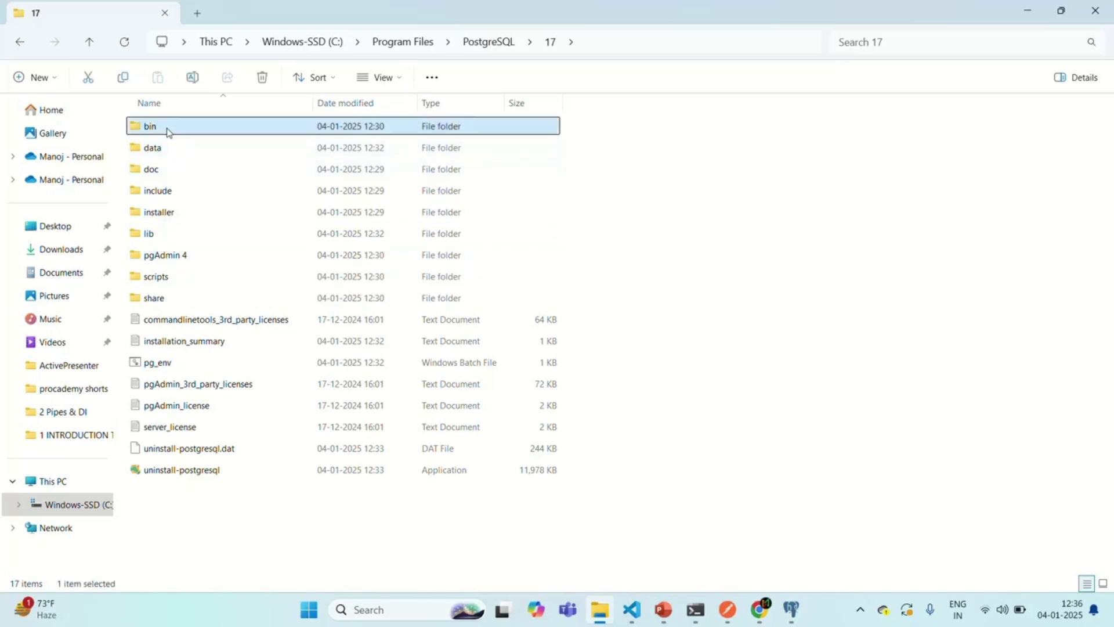
pyautogui.click(673, 42)
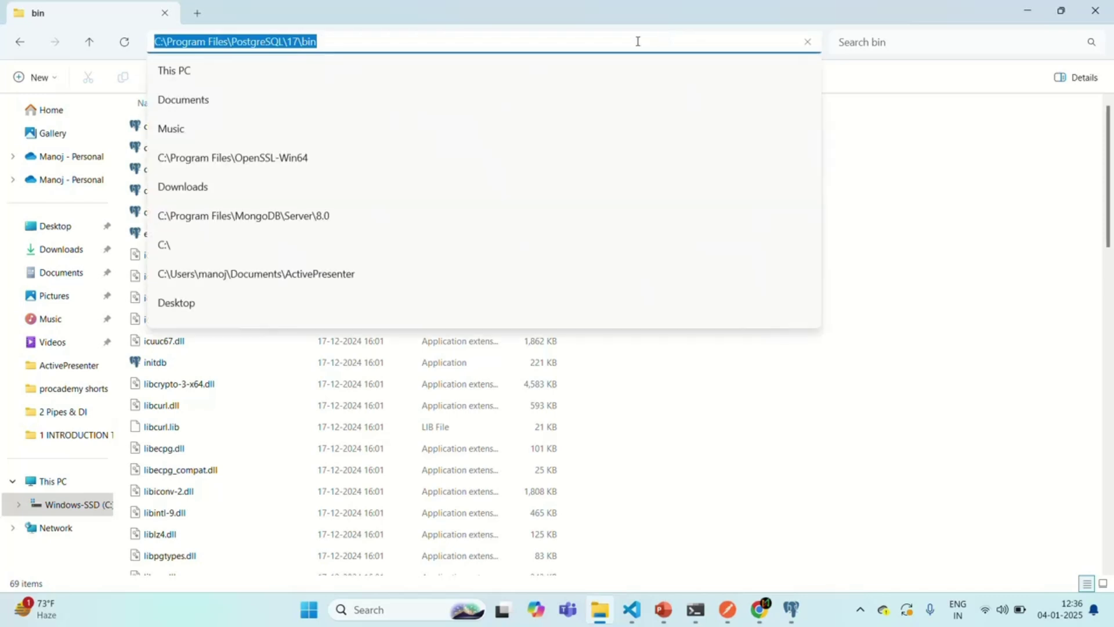
# Open a maximized Command Prompt in the bin folder by entering cmd in the address bar.
pyautogui.write('cmd')
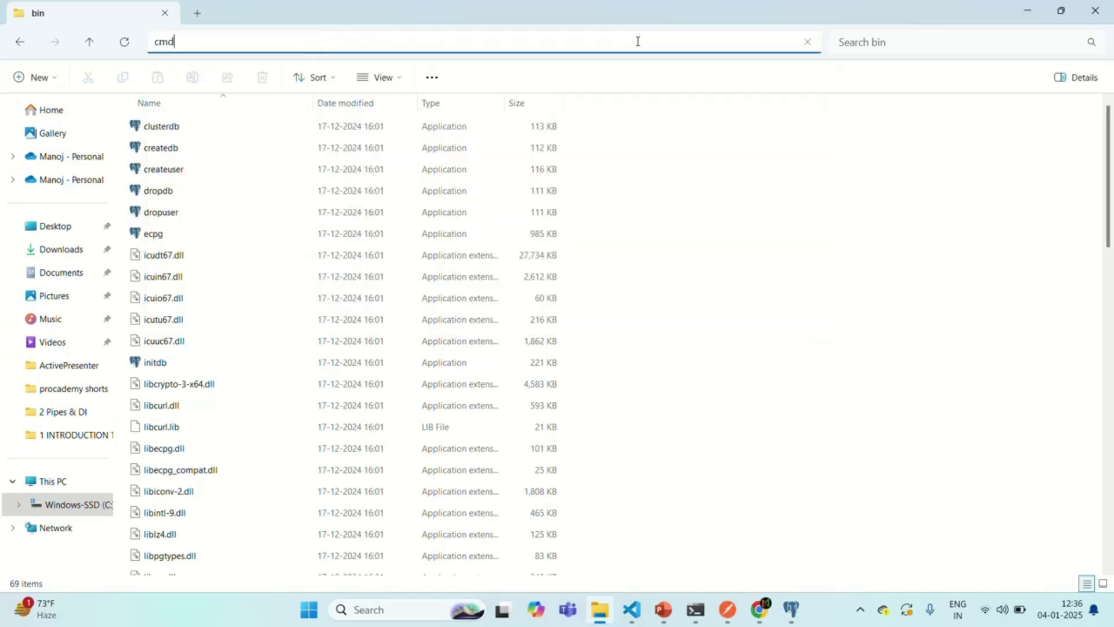
pyautogui.press('Return')
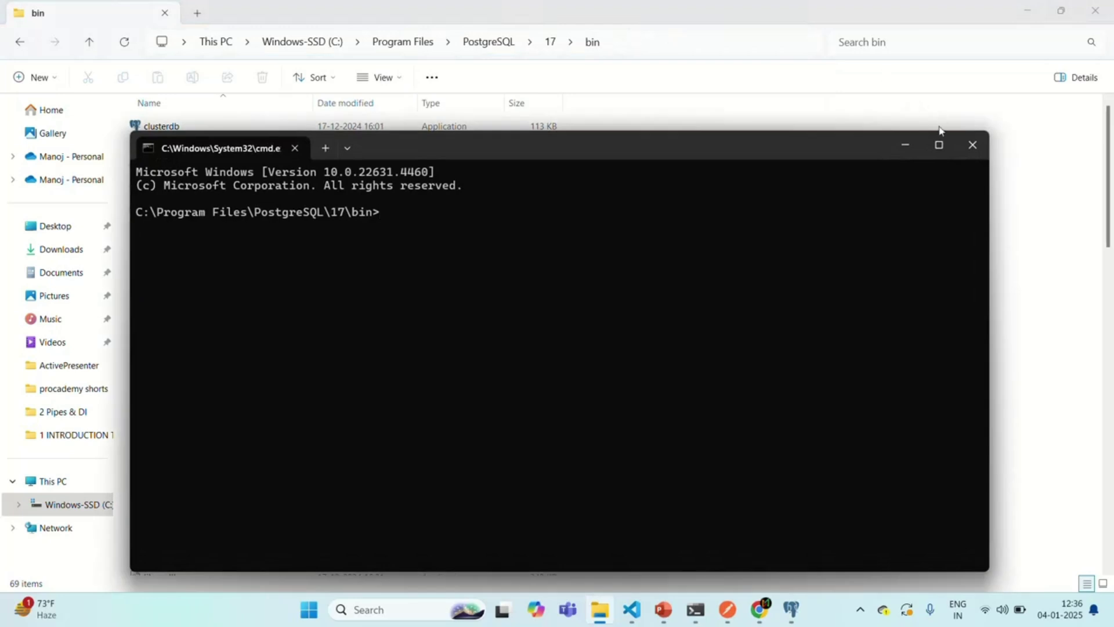
pyautogui.click(940, 145)
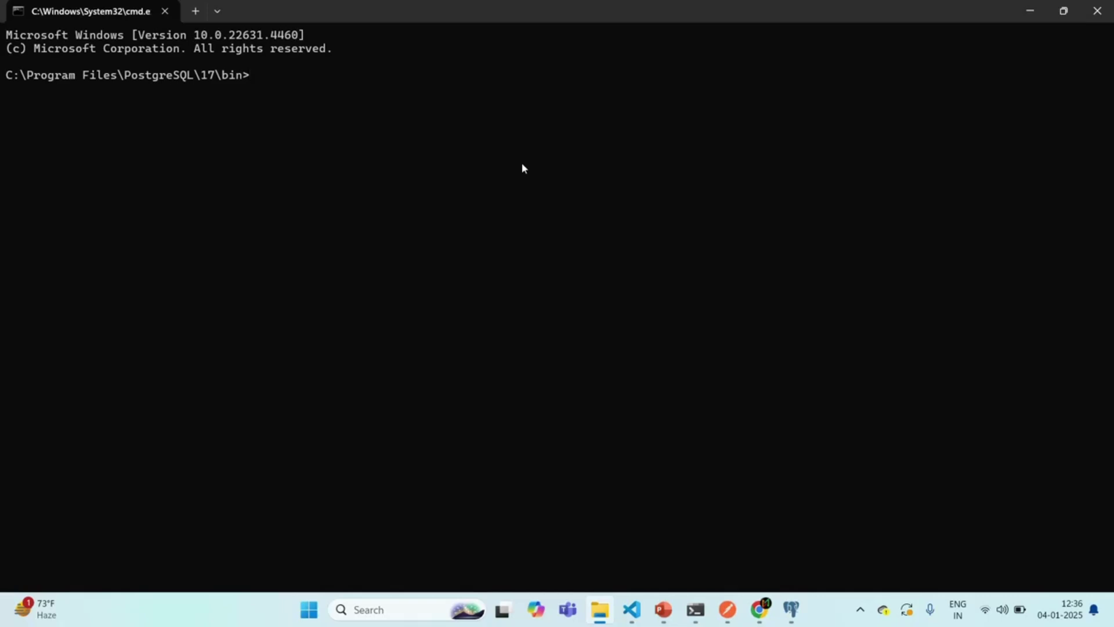
# Run psql --version and pg_ctl --version, both reporting 17.2.
pyautogui.write('psql --version')
pyautogui.press('Return')
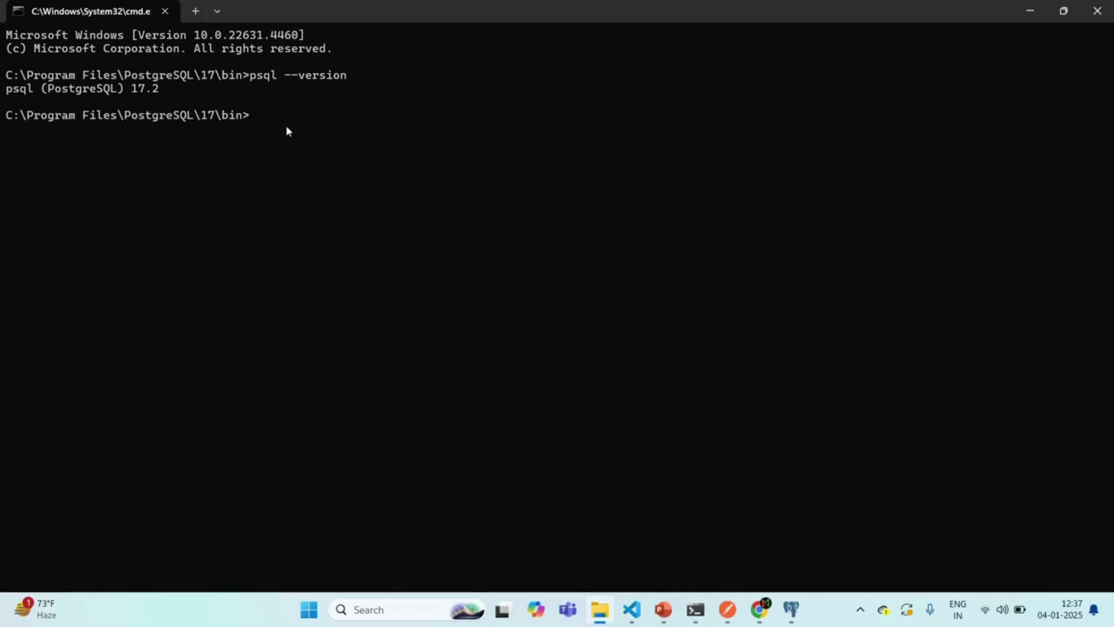
pyautogui.write('pg_ctl --ve')
pyautogui.write('rsion')
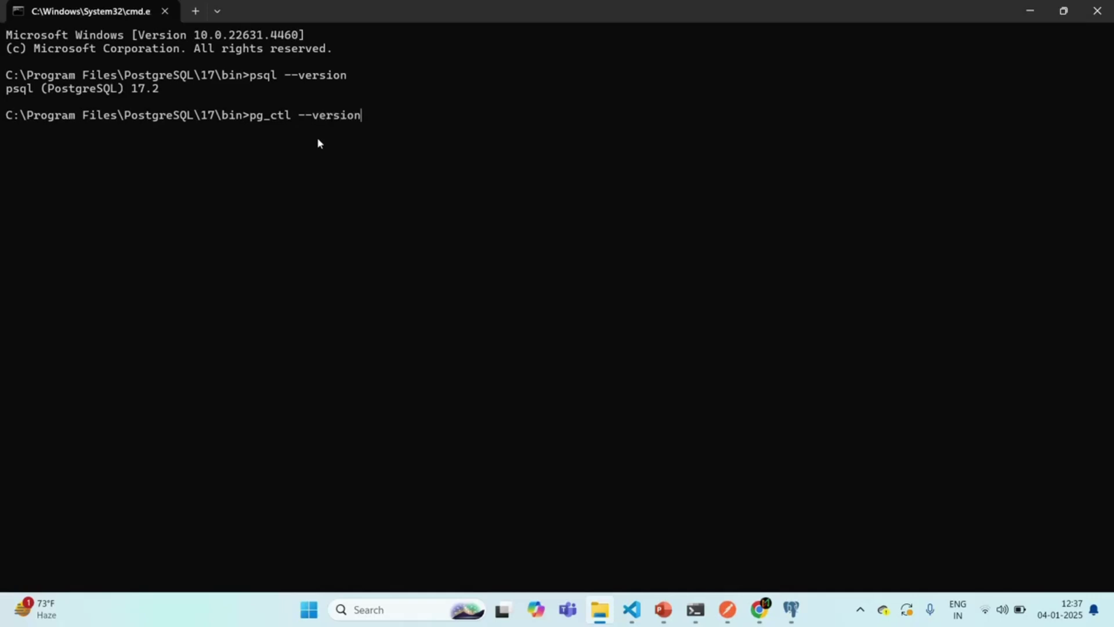
pyautogui.press('Return')
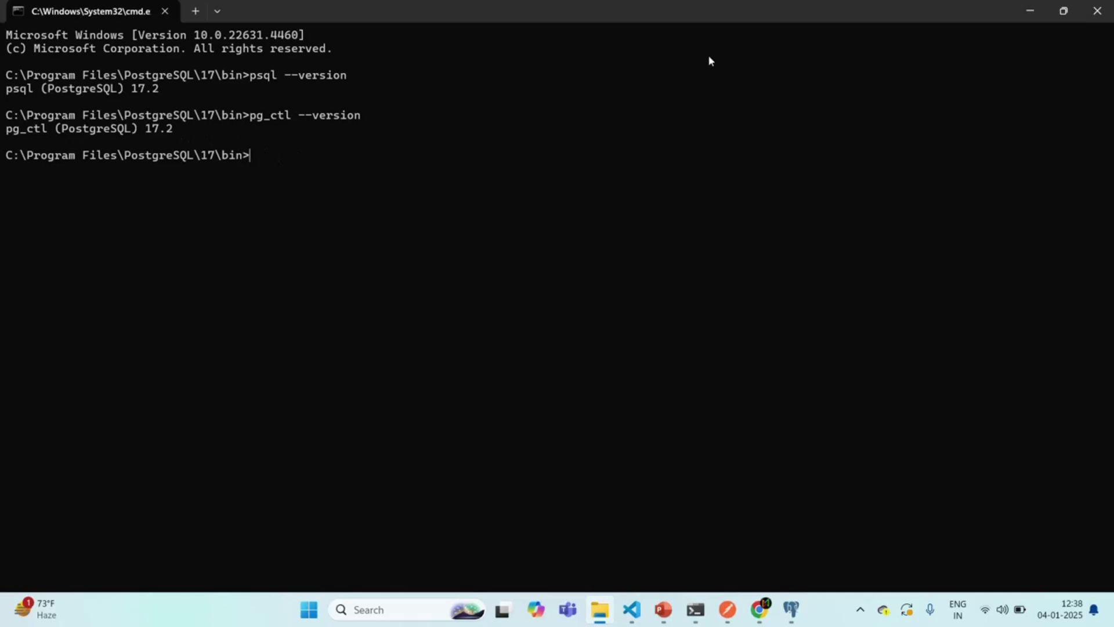
# Copy the path C:\Program Files\PostgreSQL\17\bin from the Explorer address bar, then start Windows search.
pyautogui.click(1019, 15)
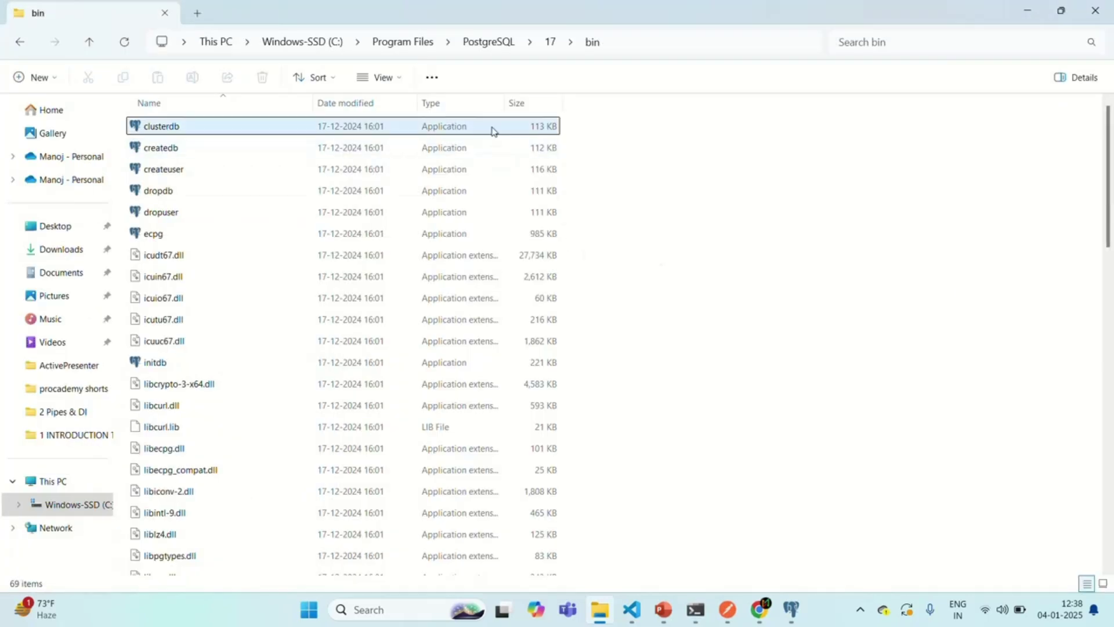
pyautogui.click(628, 44)
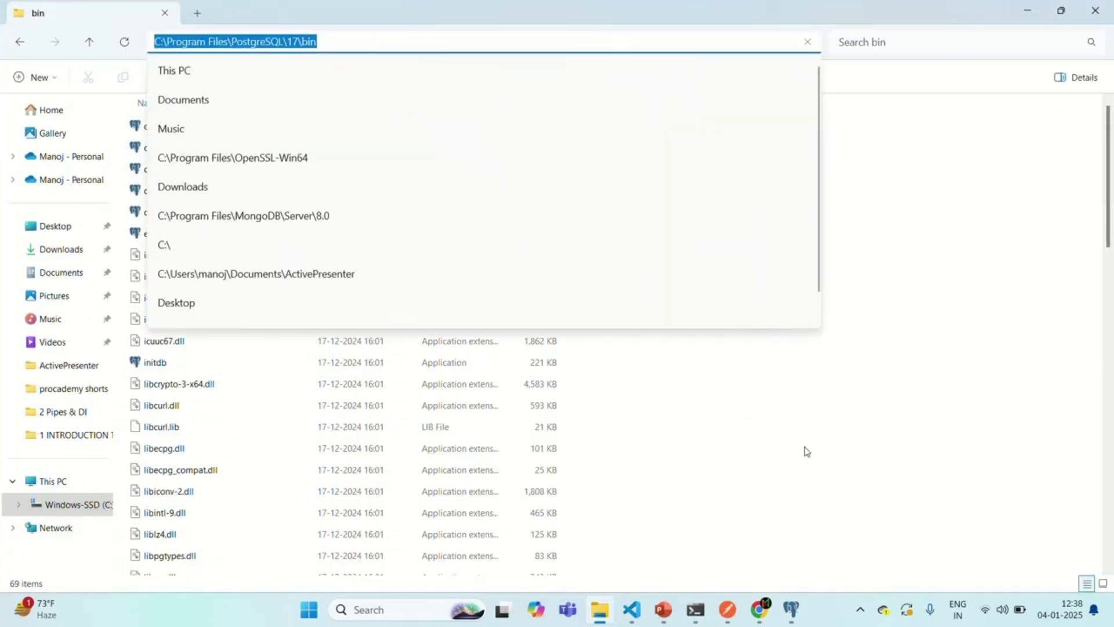
pyautogui.click(723, 410)
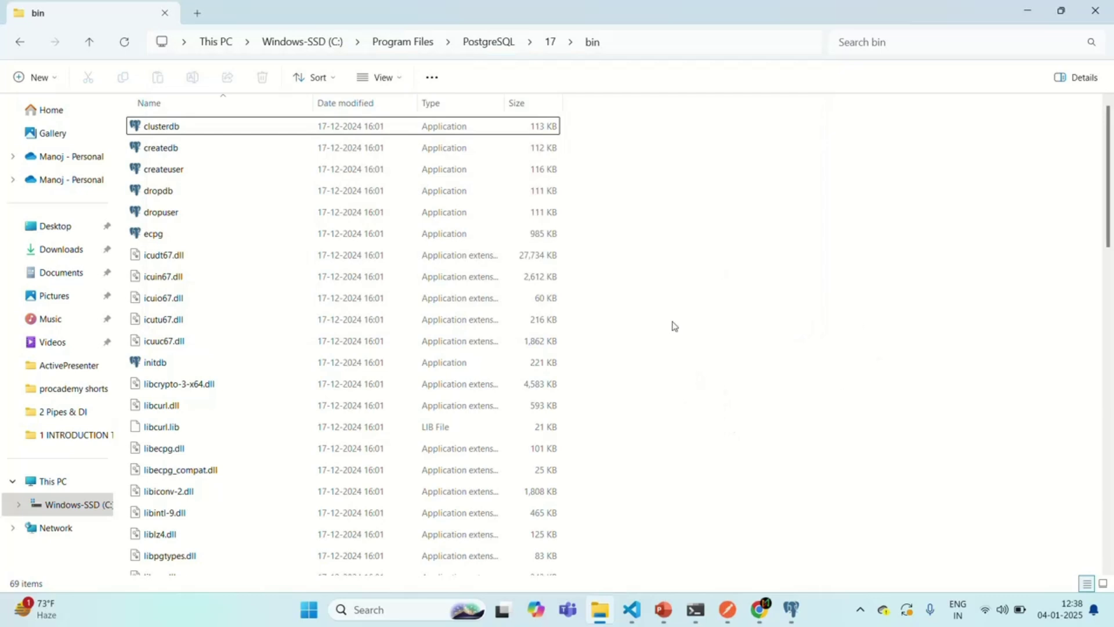
pyautogui.click(696, 610)
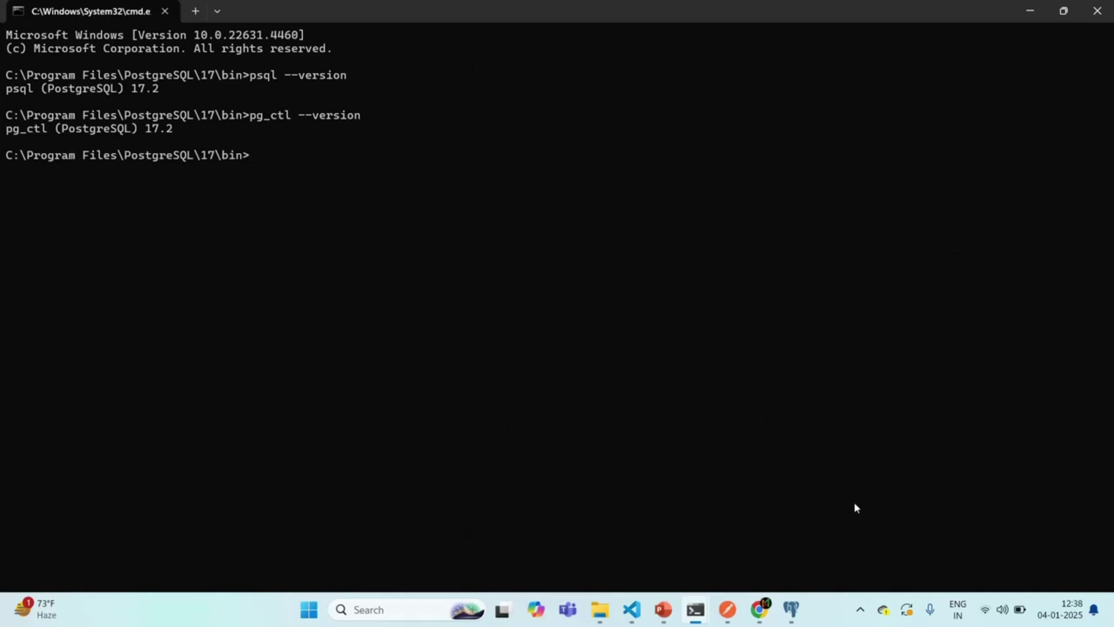
pyautogui.click(1030, 10)
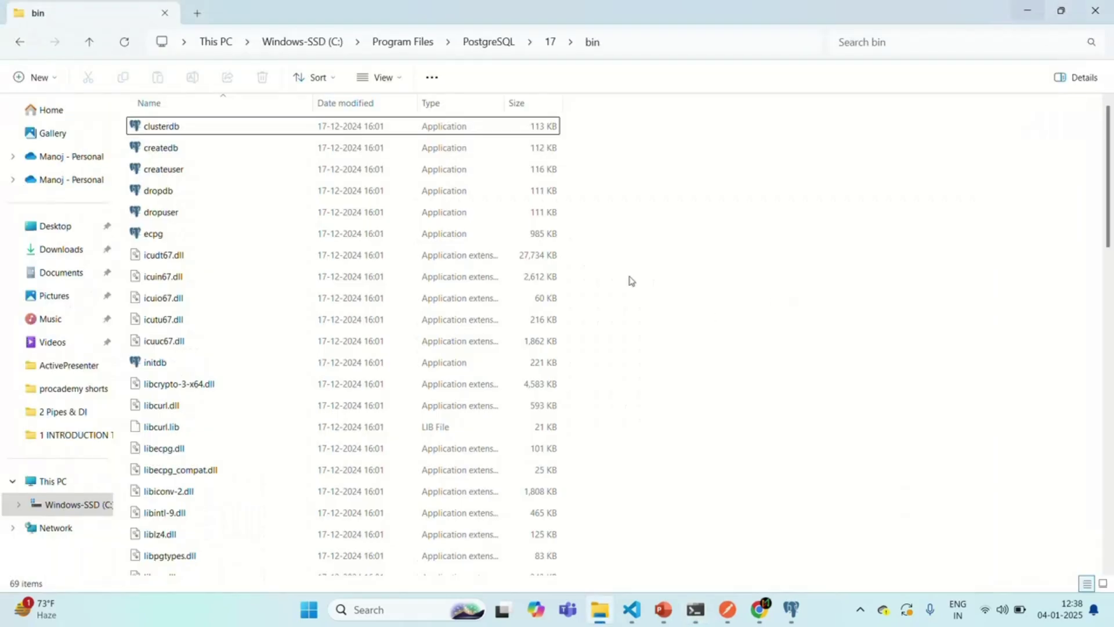
pyautogui.click(626, 39)
pyautogui.hotkey('ctrl', 'c')
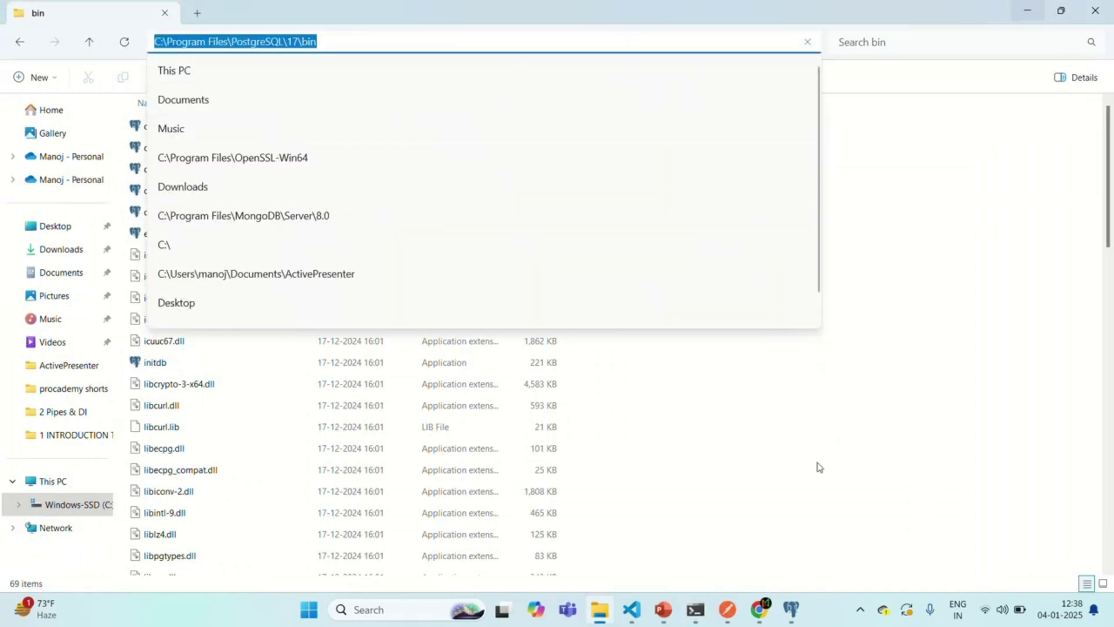
pyautogui.click(781, 440)
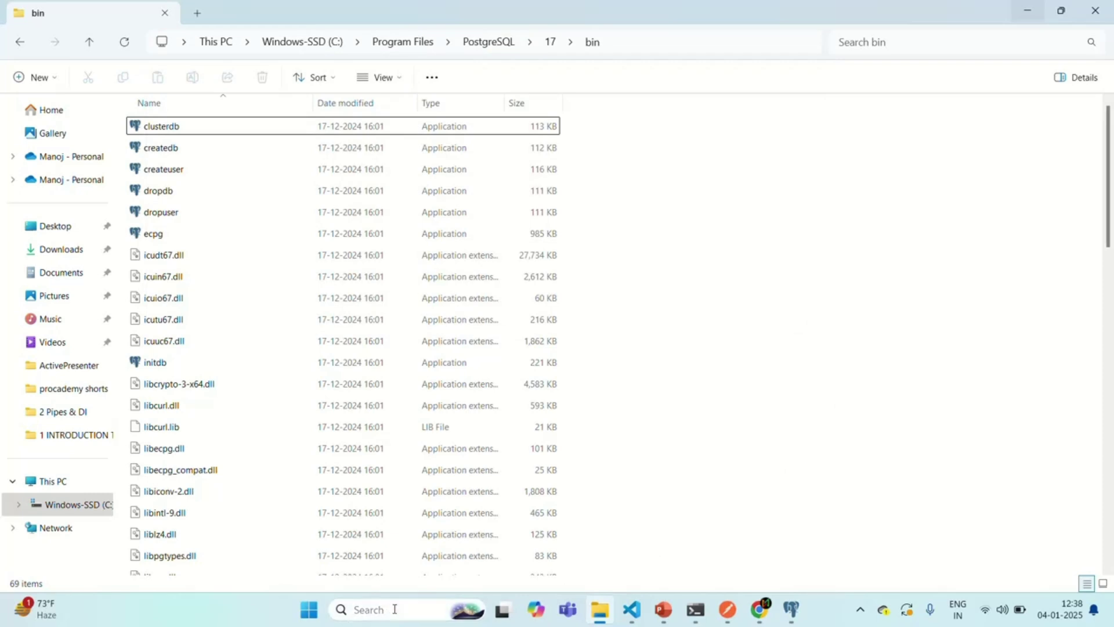
pyautogui.click(390, 609)
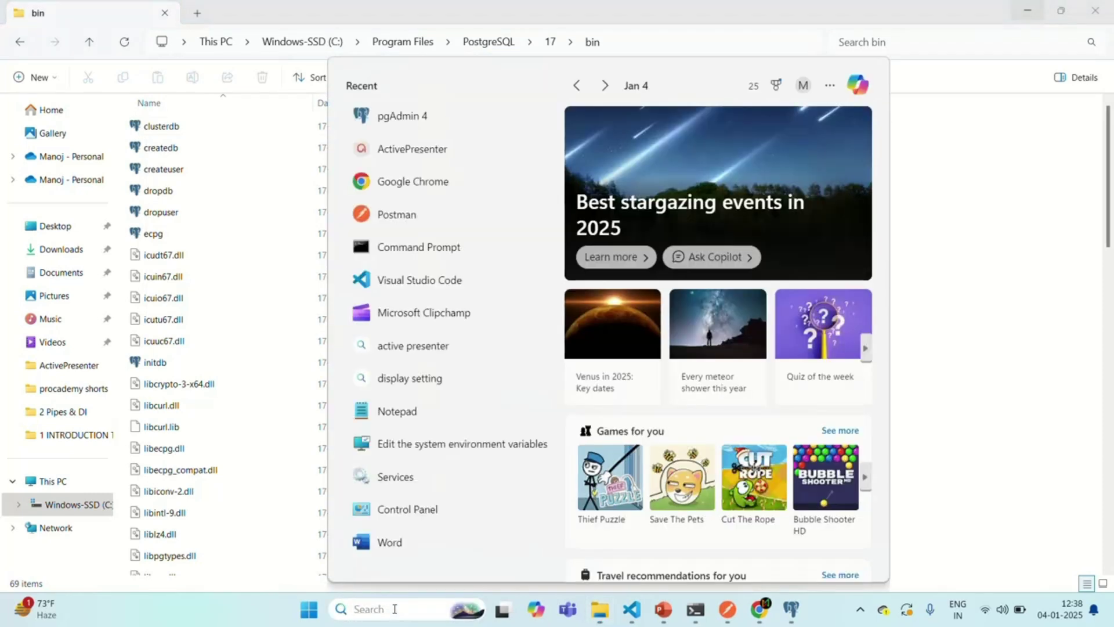
# Search 'envi' and open the system Path variable's edit dialog via Environment Variables.
pyautogui.write('envi')
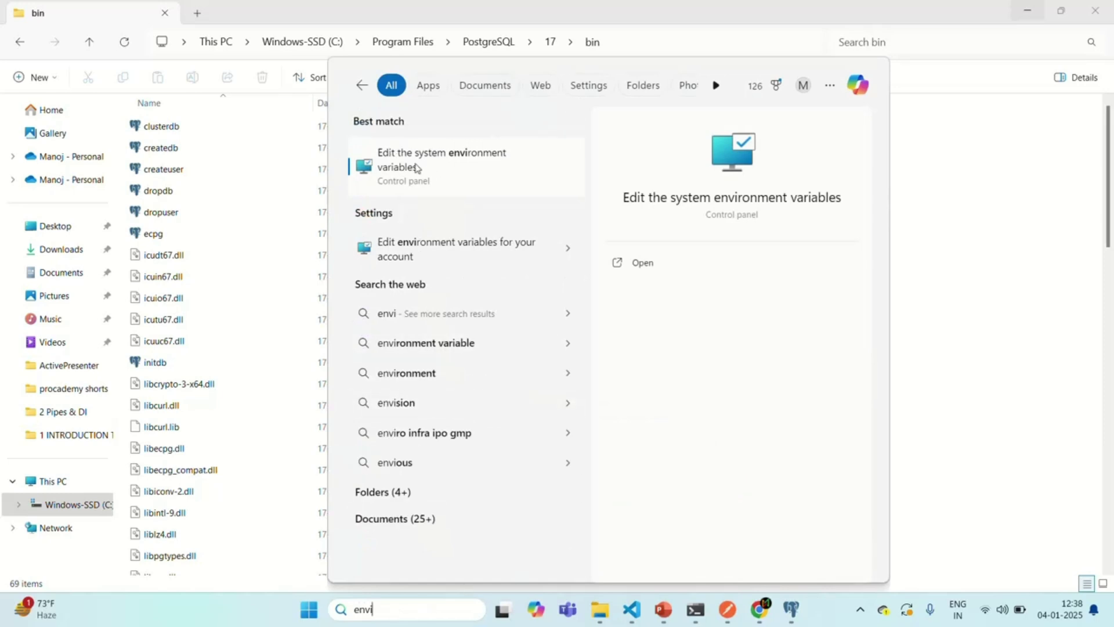
pyautogui.click(459, 167)
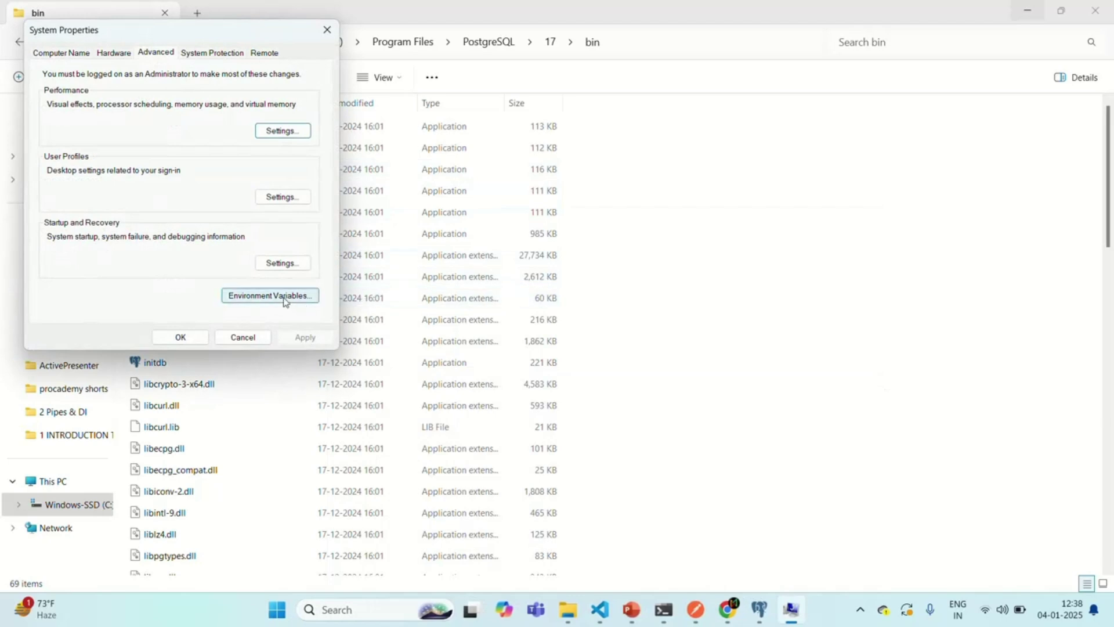
pyautogui.click(289, 298)
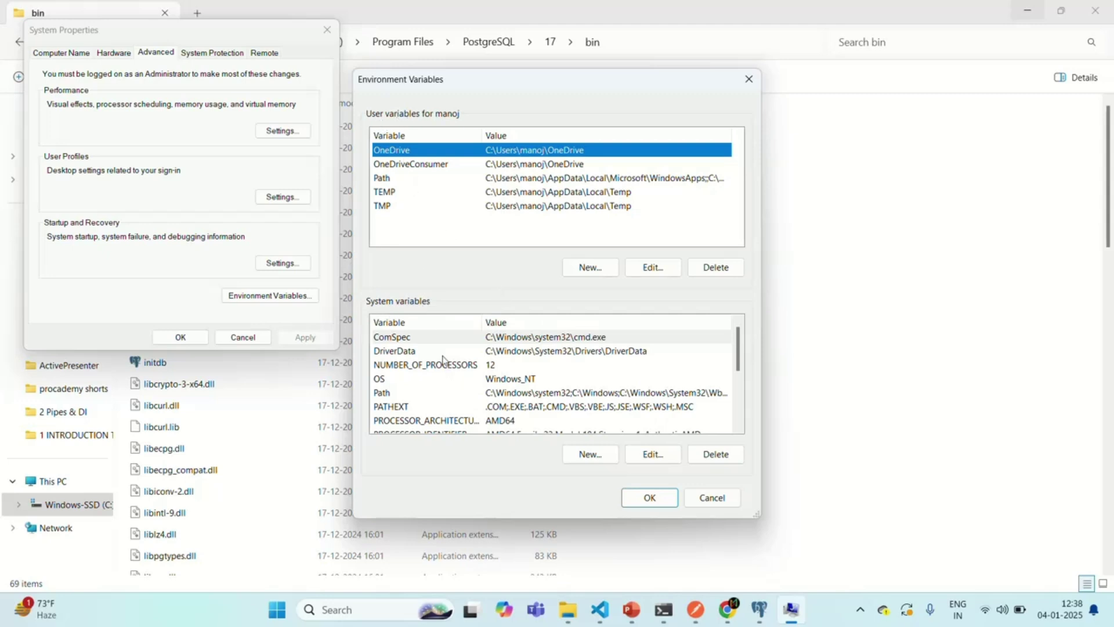
pyautogui.click(407, 395)
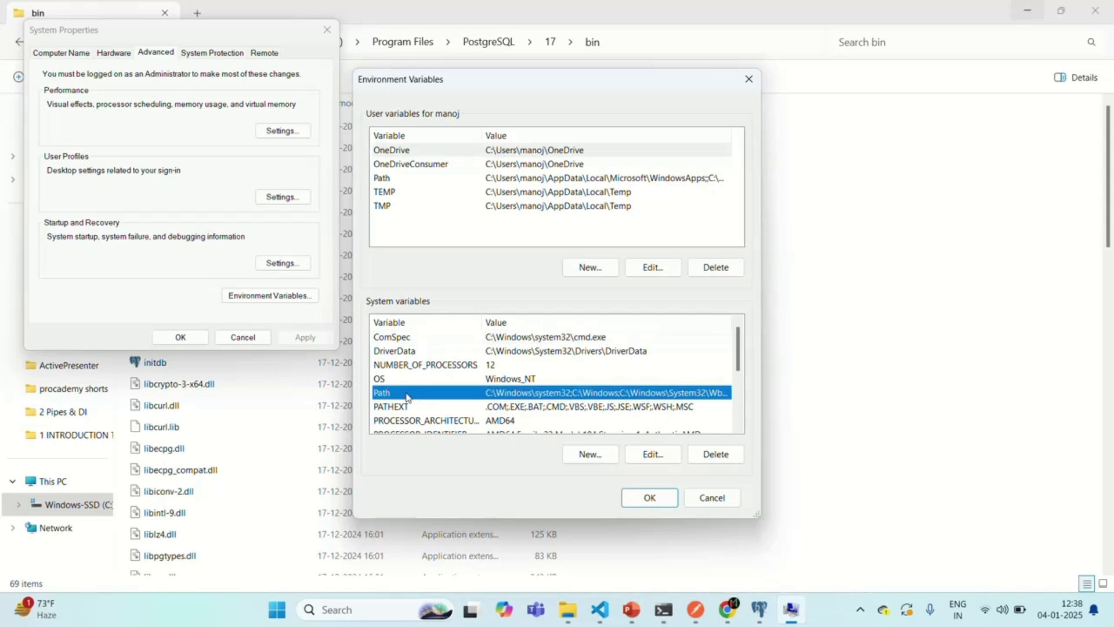
pyautogui.click(653, 454)
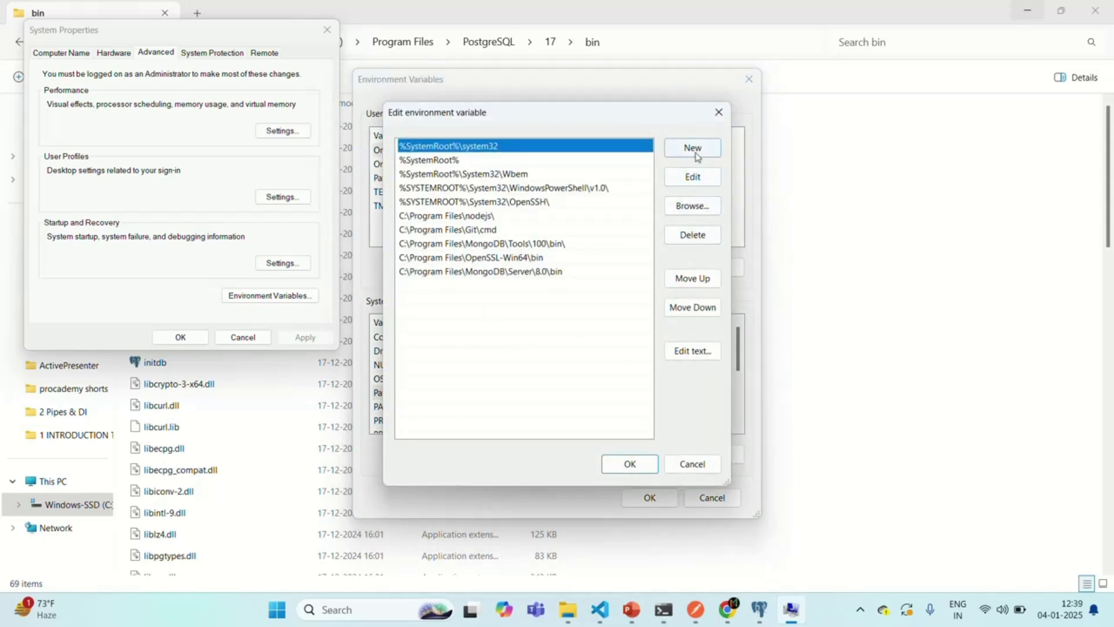
# Paste C:\Program Files\PostgreSQL\17\bin as a new Path entry and confirm all three dialogs with OK.
pyautogui.click(695, 151)
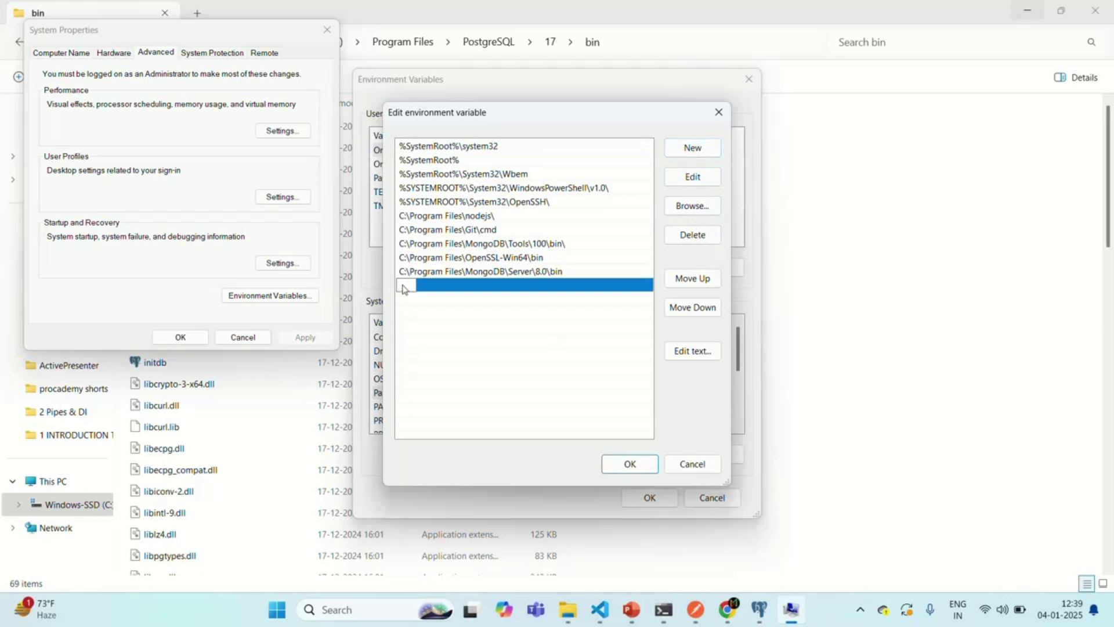
pyautogui.hotkey('ctrl', 'v')
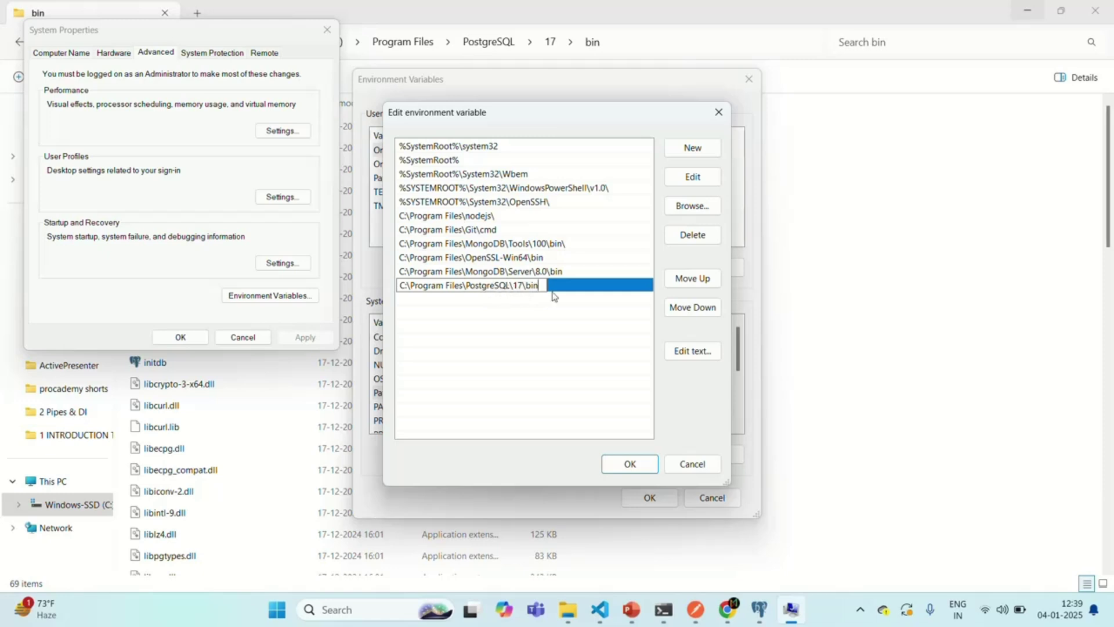
pyautogui.click(585, 316)
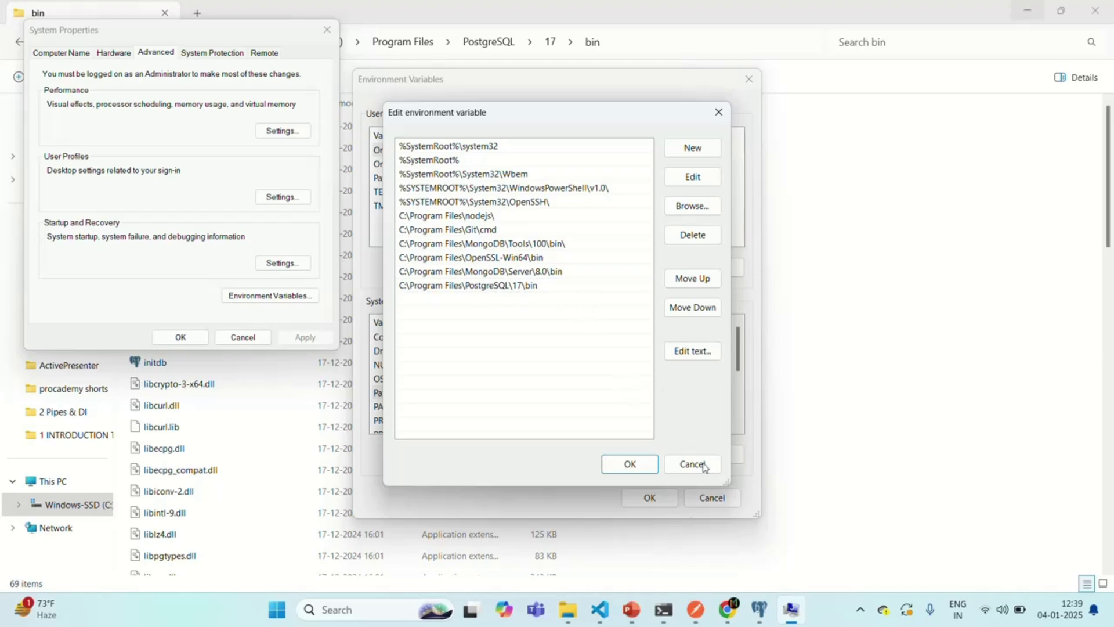
pyautogui.click(649, 463)
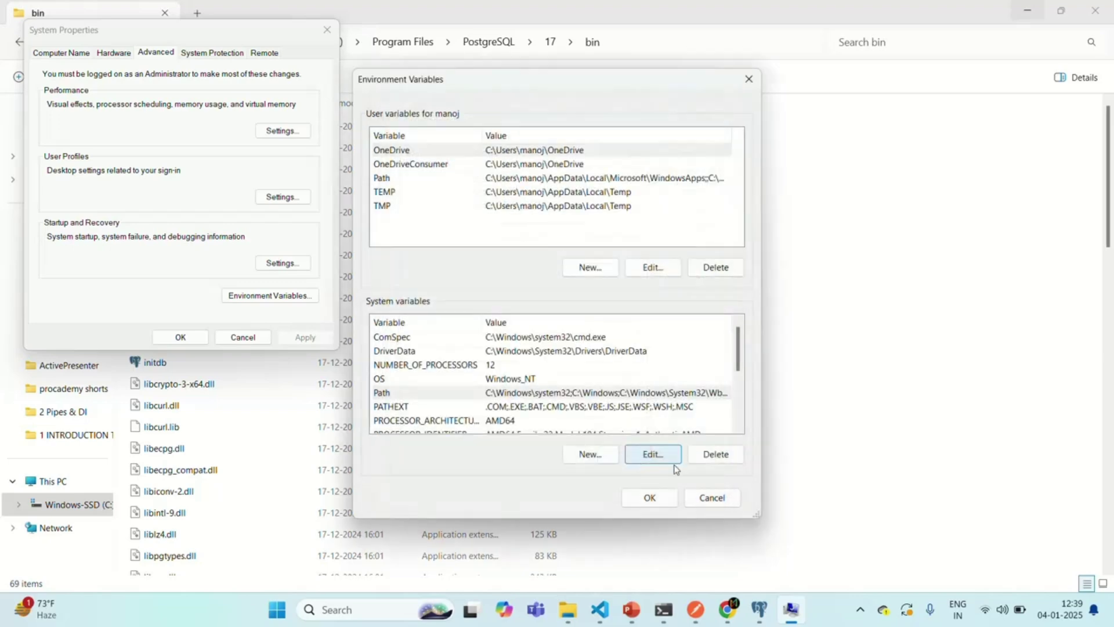
pyautogui.click(664, 502)
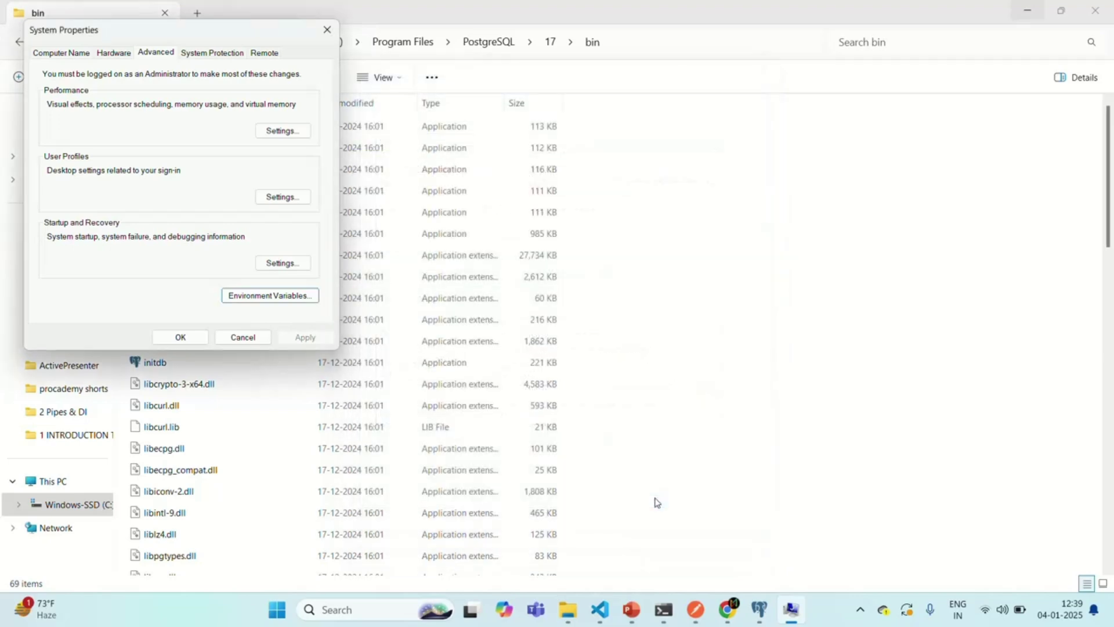
pyautogui.click(180, 337)
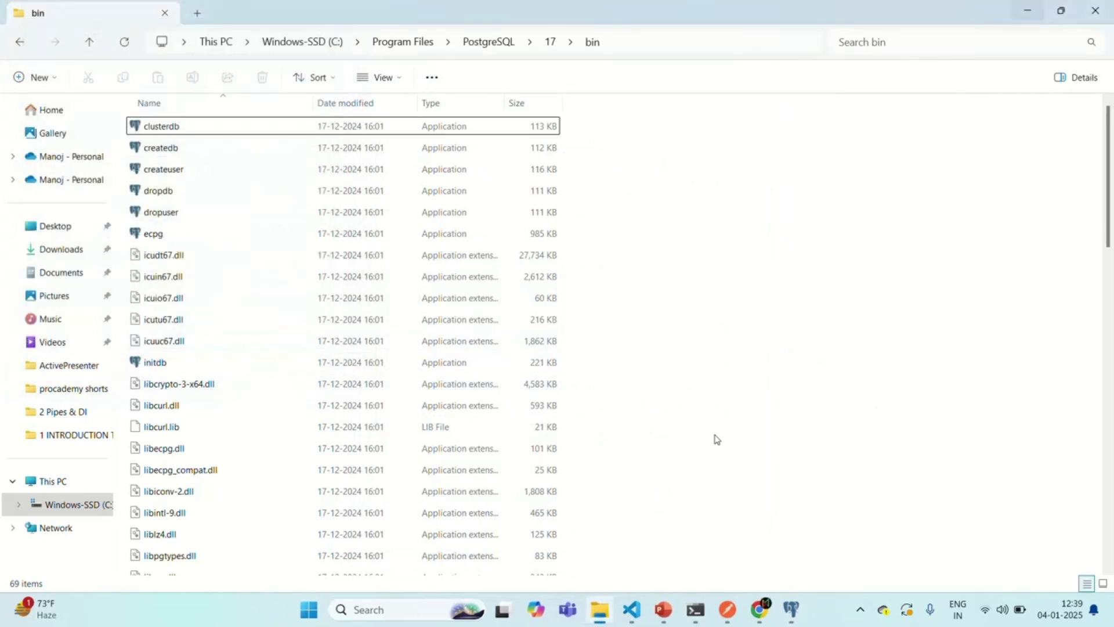
# Close the version-check Command Prompt window, returning to Explorer's PostgreSQL 17 bin folder.
pyautogui.click(696, 609)
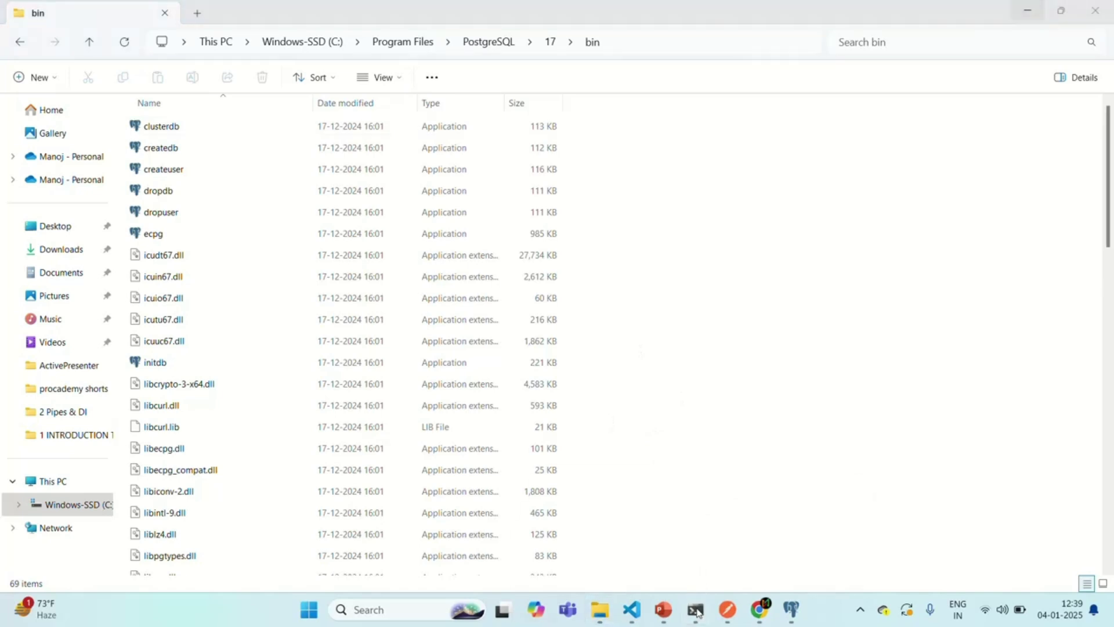
pyautogui.click(747, 529)
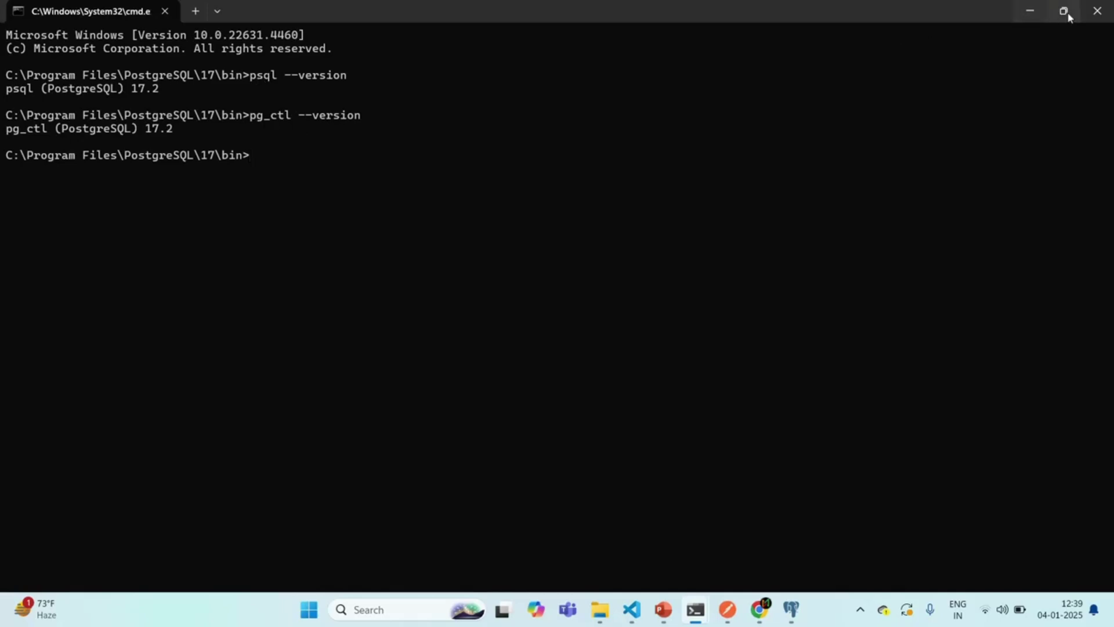
pyautogui.click(1092, 15)
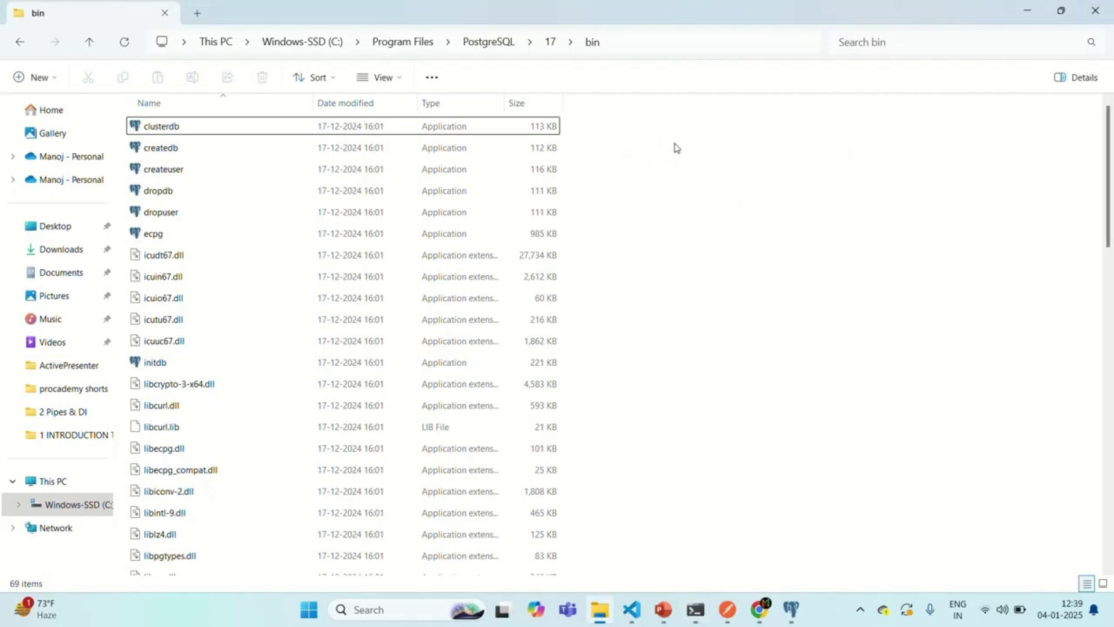
pyautogui.click(630, 45)
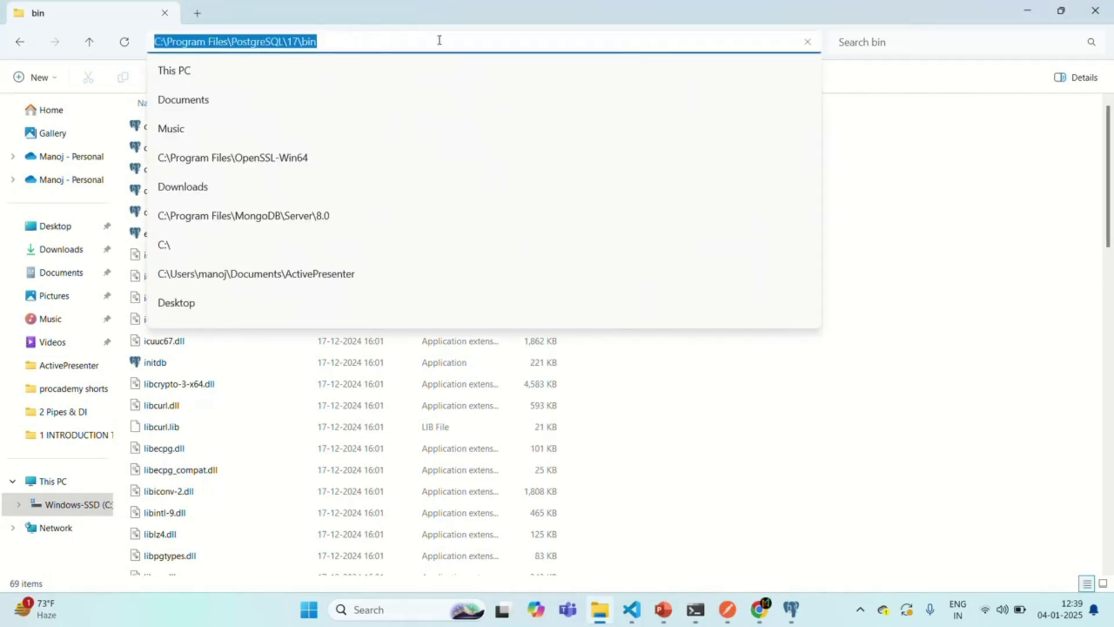
pyautogui.click(946, 347)
pyautogui.click(946, 347)
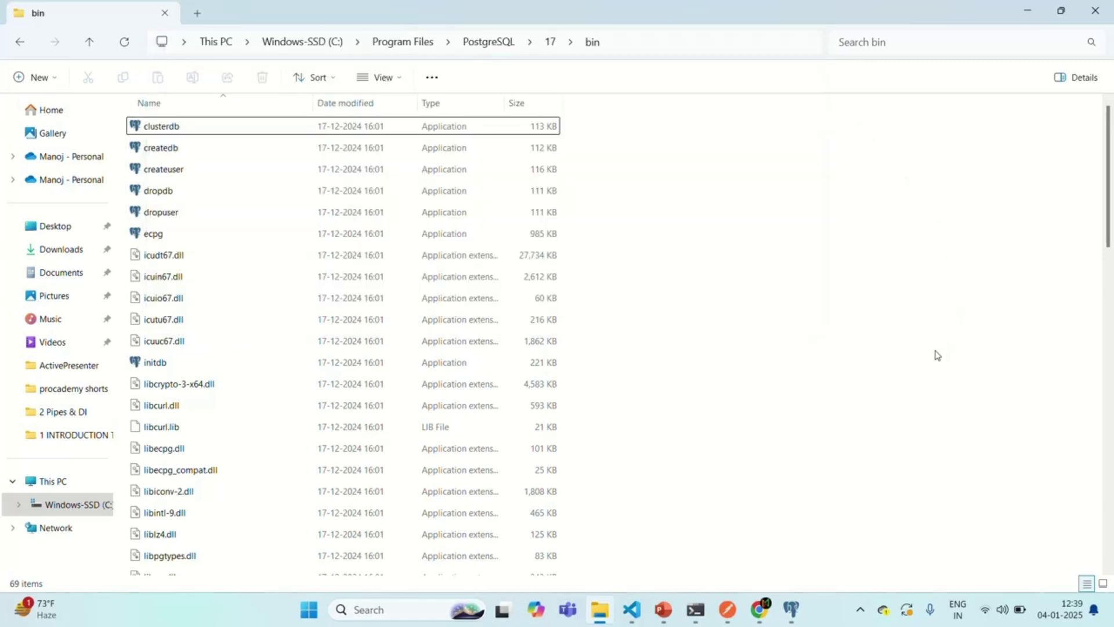